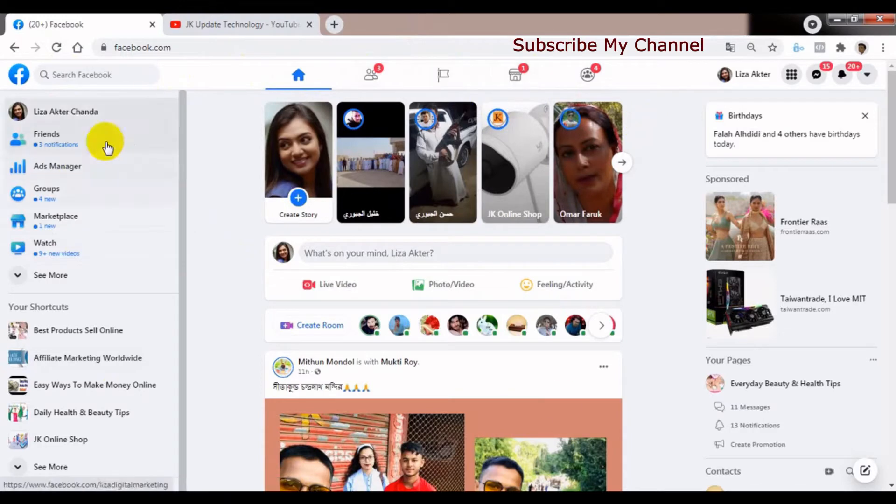
- Open Facebook Ads Manager at facebook.com/adsmanager and dismiss the advertising restriction alert
left_click(221, 51)
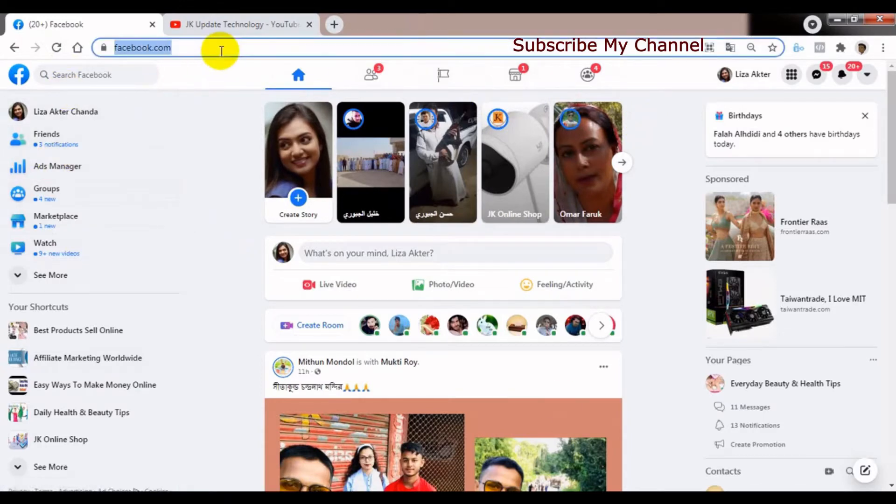
type("/a")
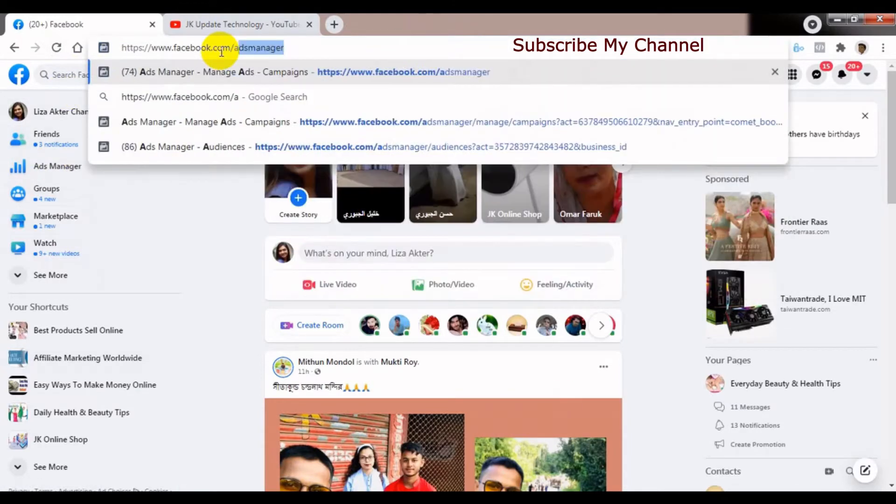
key("Return")
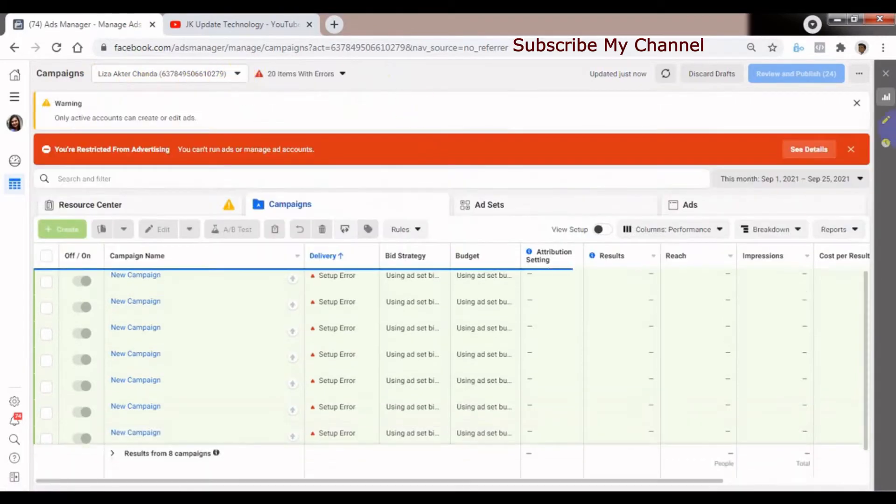
left_click(848, 151)
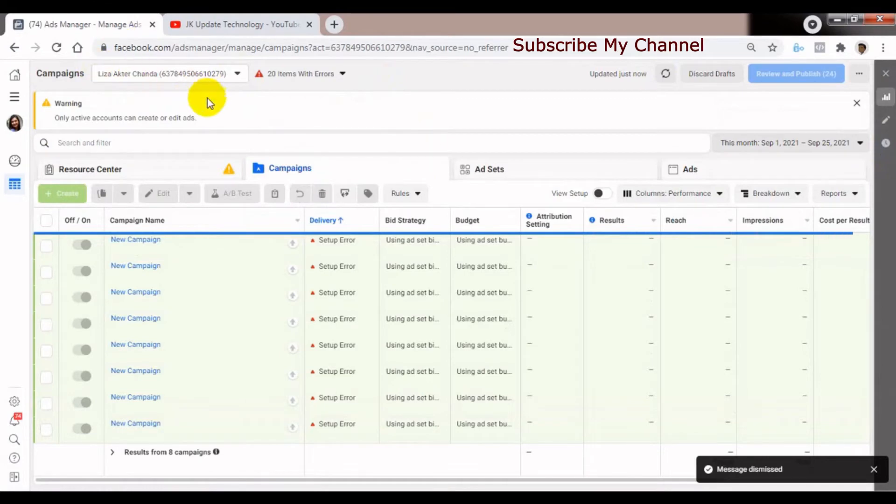
- Review the list of available ad accounts and close it without switching accounts
left_click(236, 74)
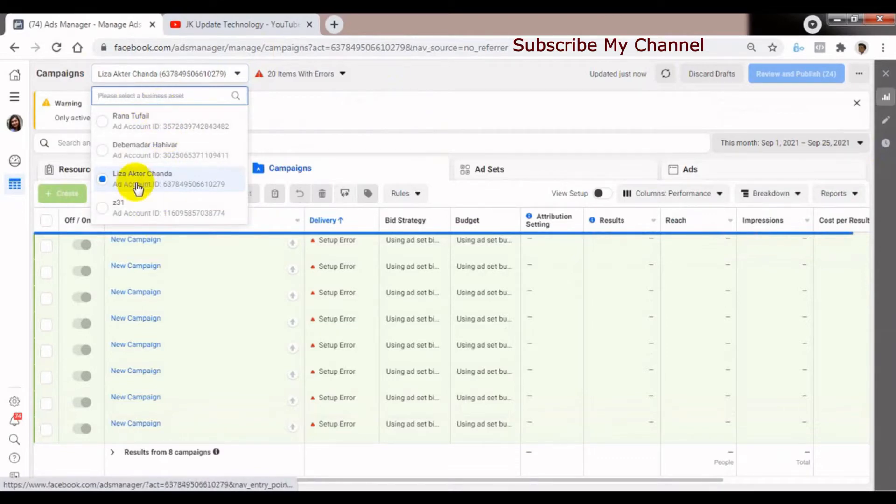
left_click(284, 112)
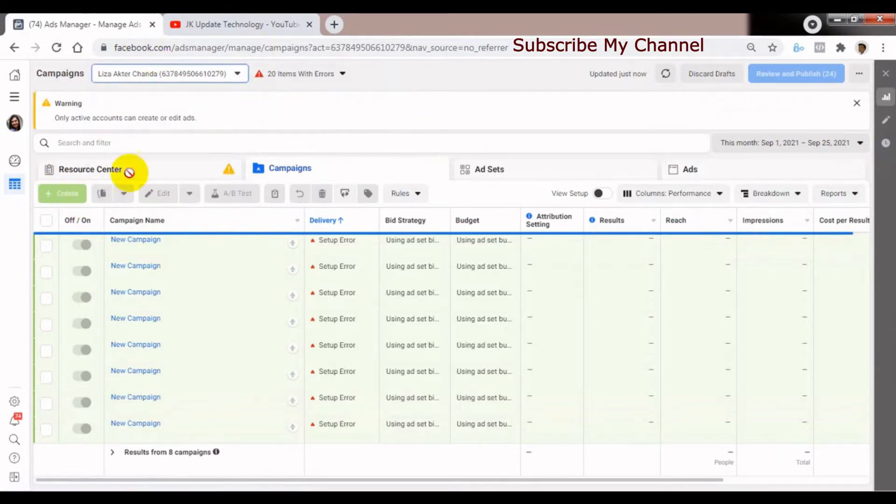
mouse_move(78, 184)
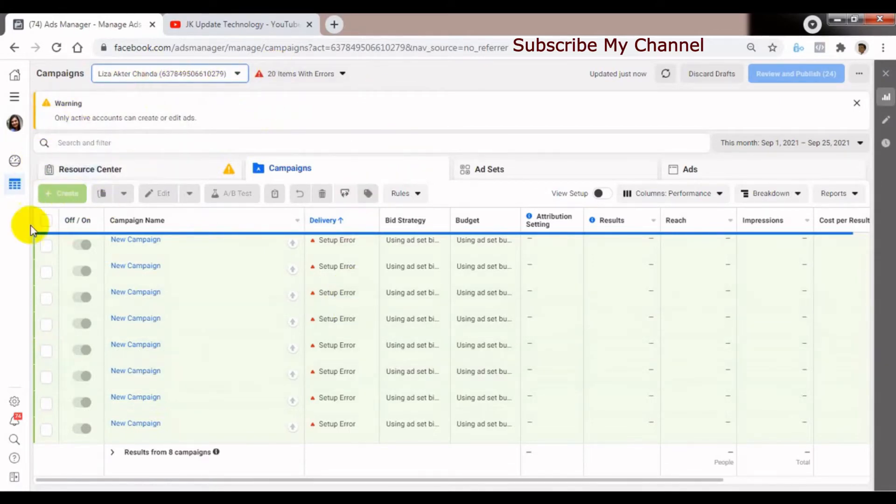
- Start creating a campaign from the Account Overview, checking the selectable existing campaigns before returning to the new campaign objectives
left_click(15, 162)
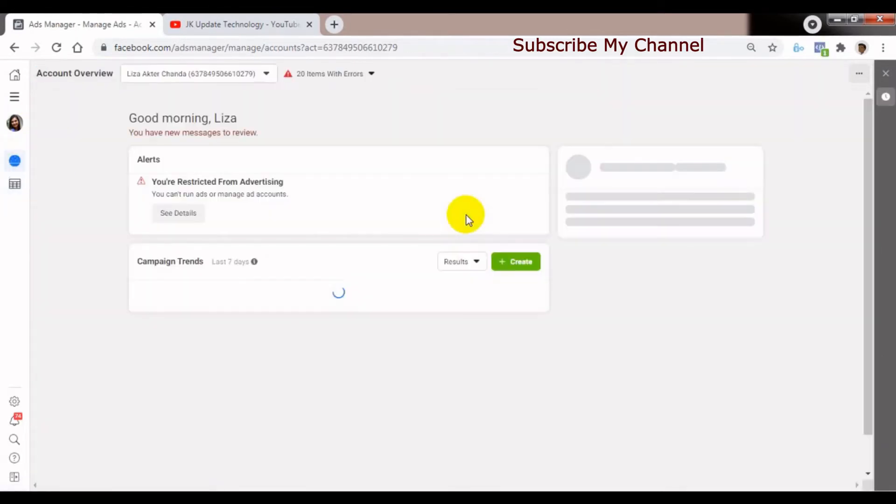
left_click(522, 261)
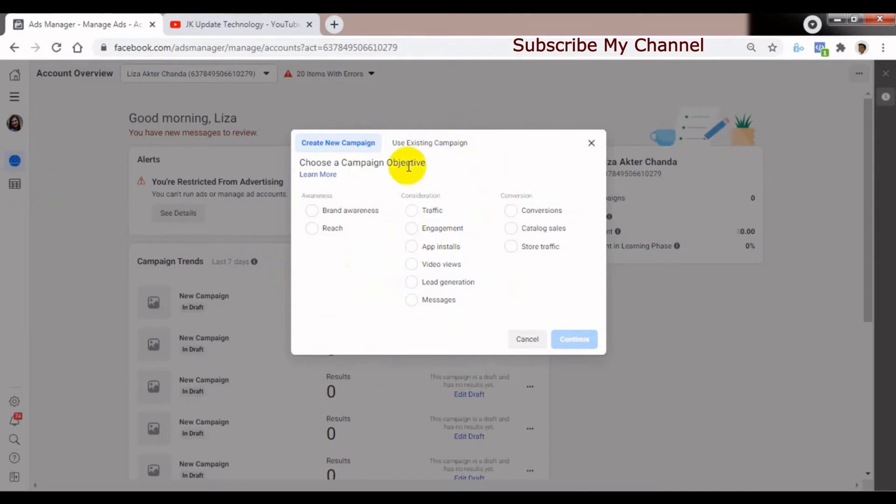
left_click(443, 145)
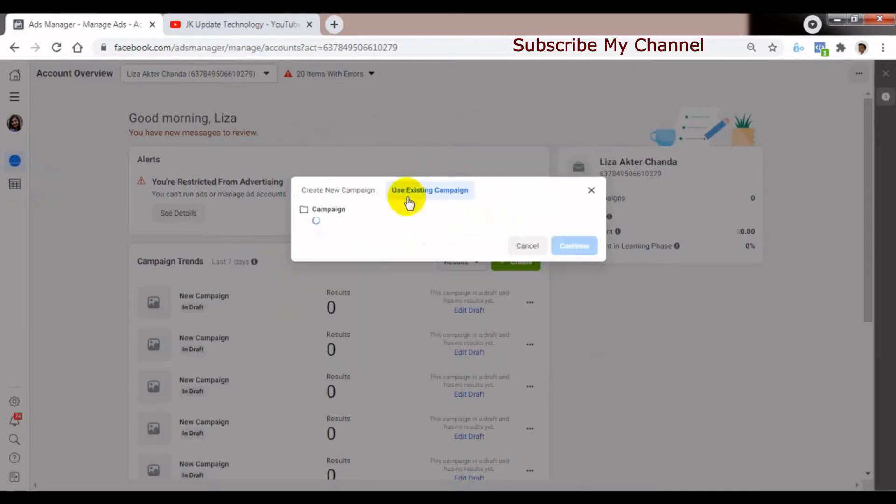
left_click(404, 229)
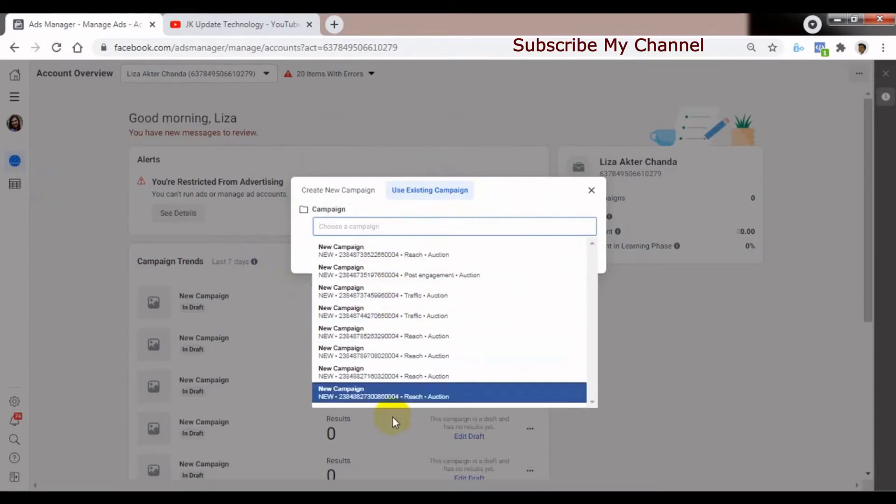
left_click(344, 190)
left_click(332, 190)
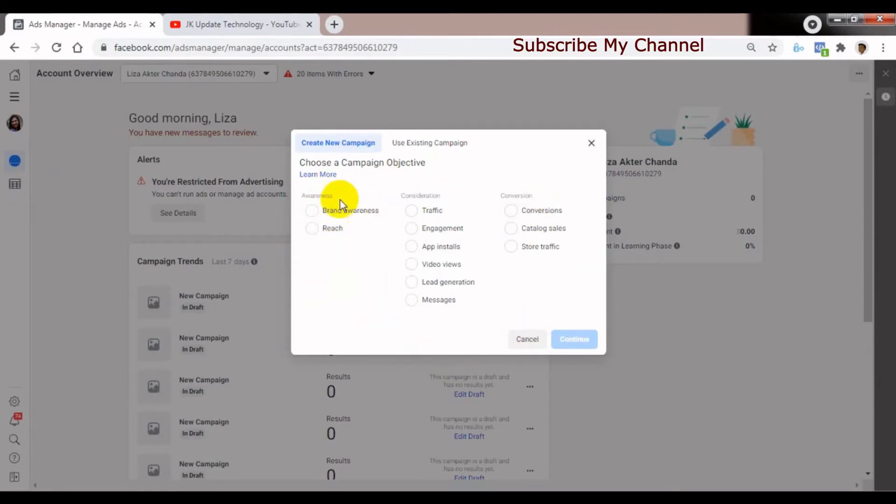
- Look at the uploaded videos on the JK Update Technology YouTube channel and return to Ads Manager
left_click(223, 25)
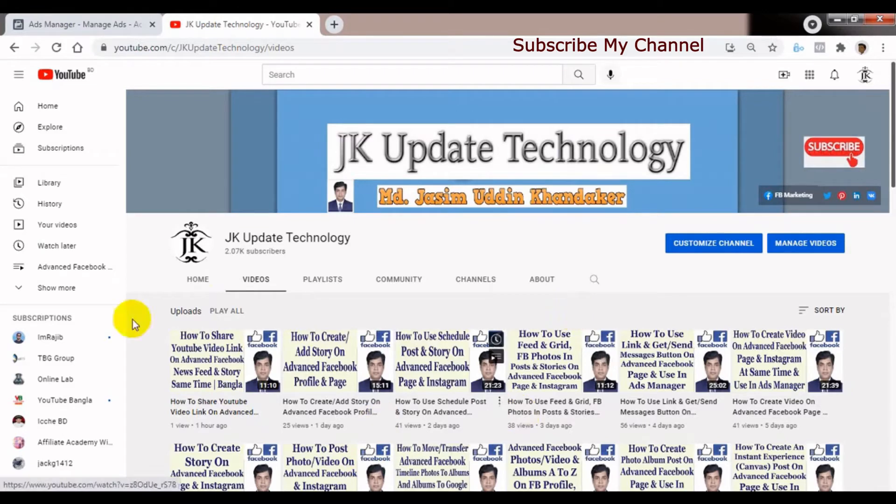
left_click(90, 25)
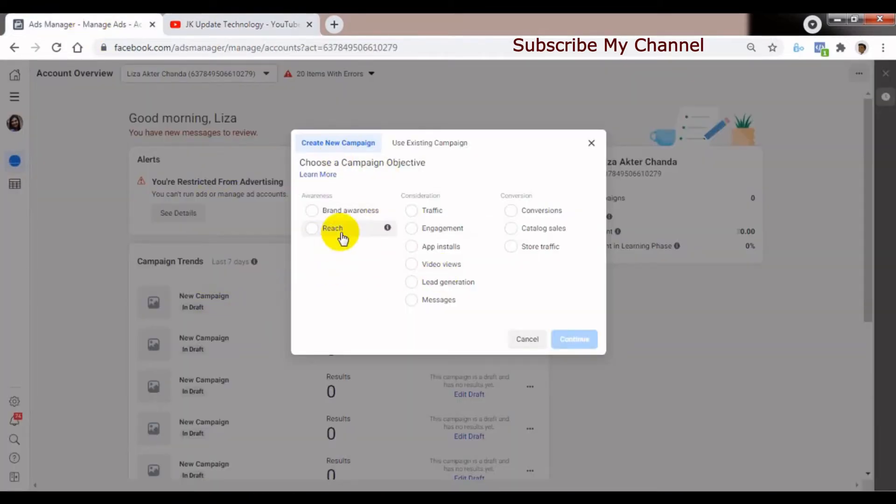
- Choose Reach as the campaign objective, check the optional naming fields, and continue with the default names
left_click(315, 230)
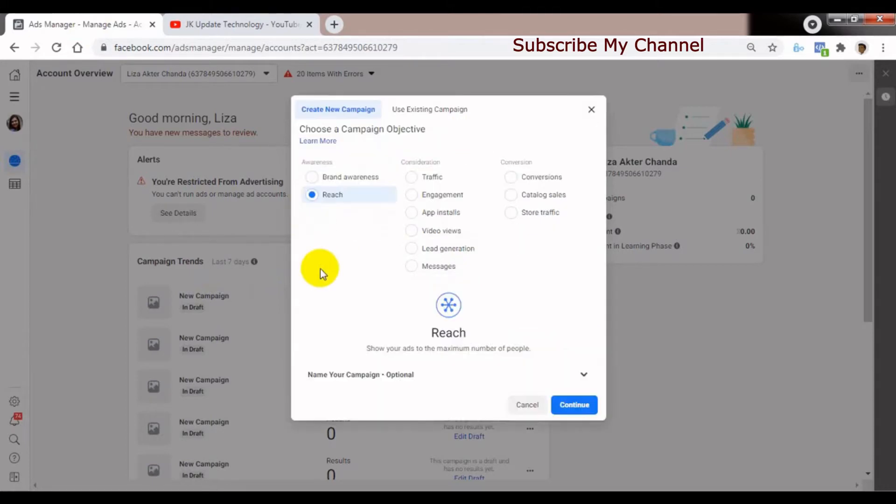
left_click(584, 375)
left_click_drag(600, 271, 602, 376)
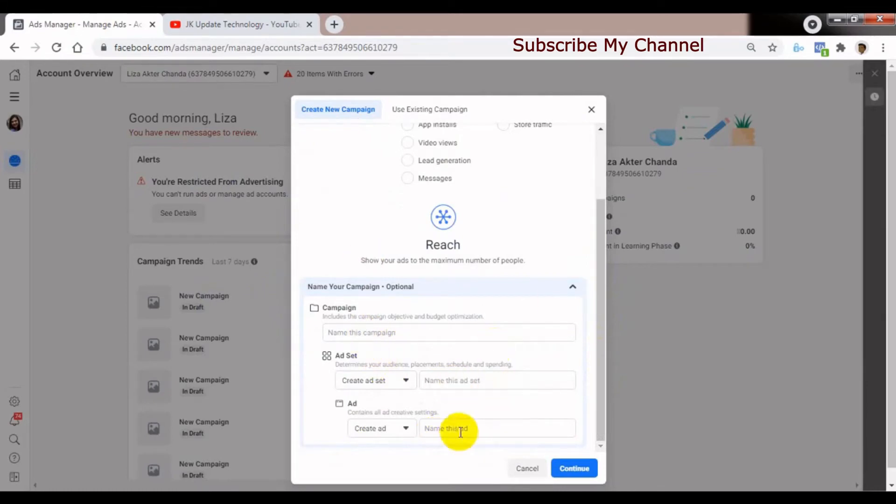
left_click(576, 468)
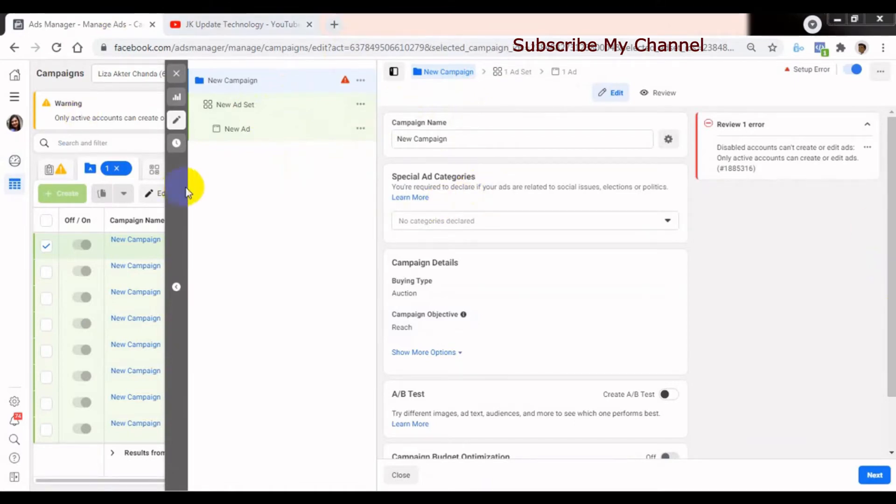
- Examine the campaign-level settings, including campaign details, A/B Test and Campaign Budget Optimization
scroll(889, 329, "down", 2)
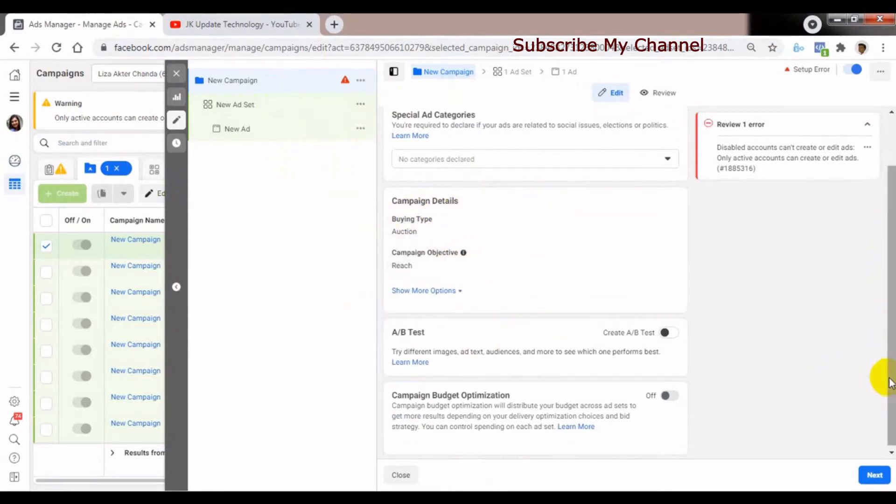
left_click_drag(891, 377, 891, 384)
left_click(667, 332)
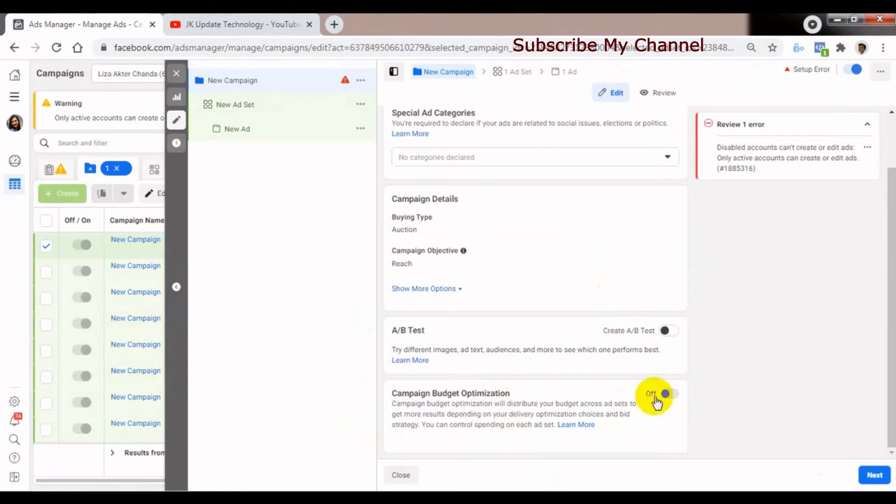
- Open the campaign's new ad set and set its Facebook Page to JK Online Shop
left_click(515, 80)
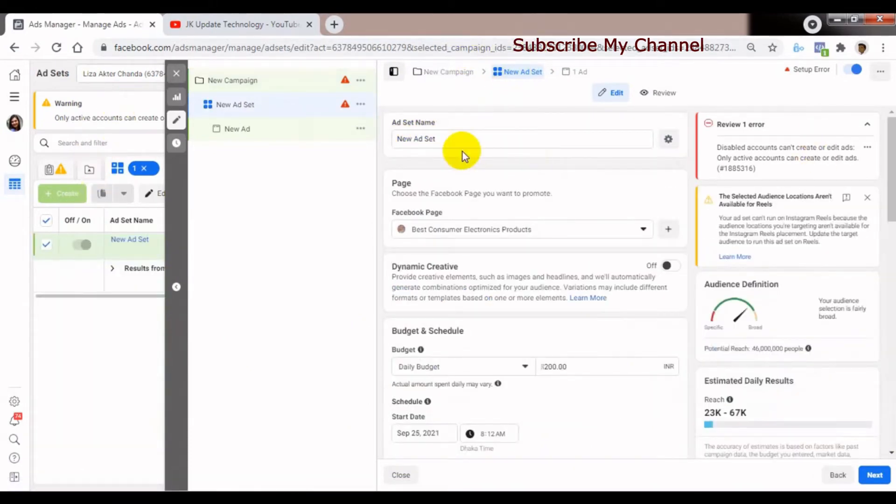
scroll(889, 208, "down", 1)
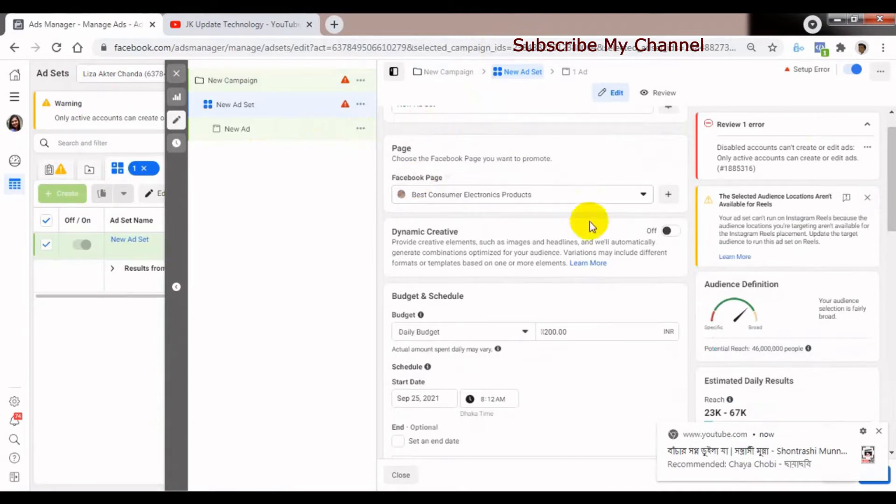
left_click(878, 430)
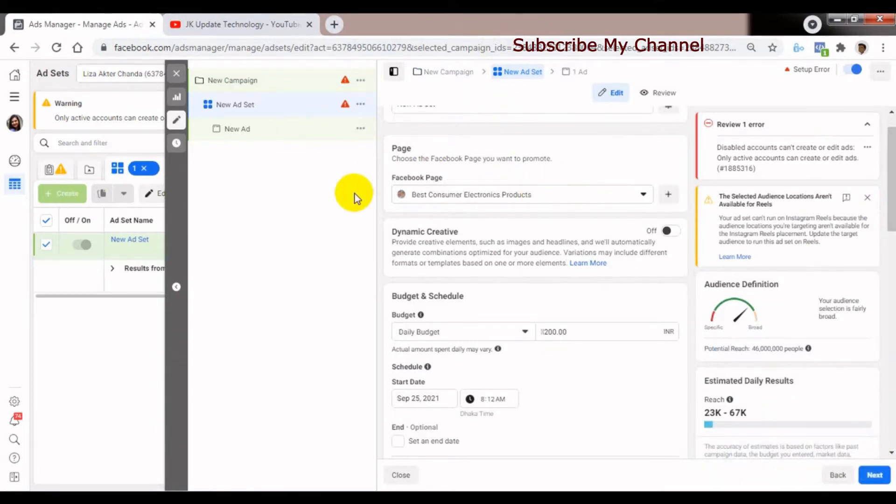
left_click(637, 200)
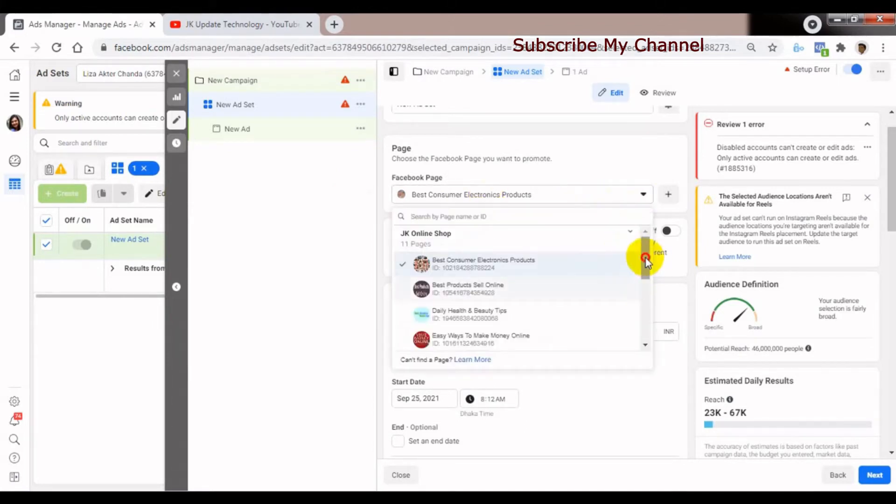
left_click_drag(644, 259, 644, 301)
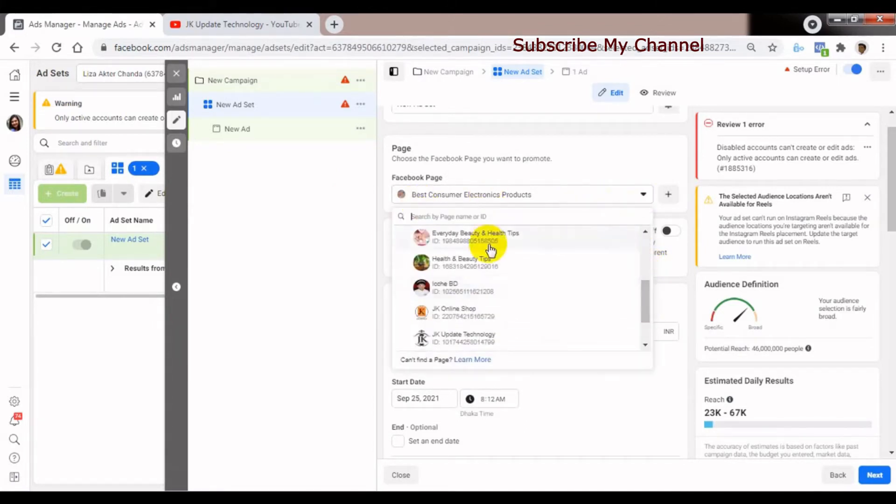
left_click(455, 312)
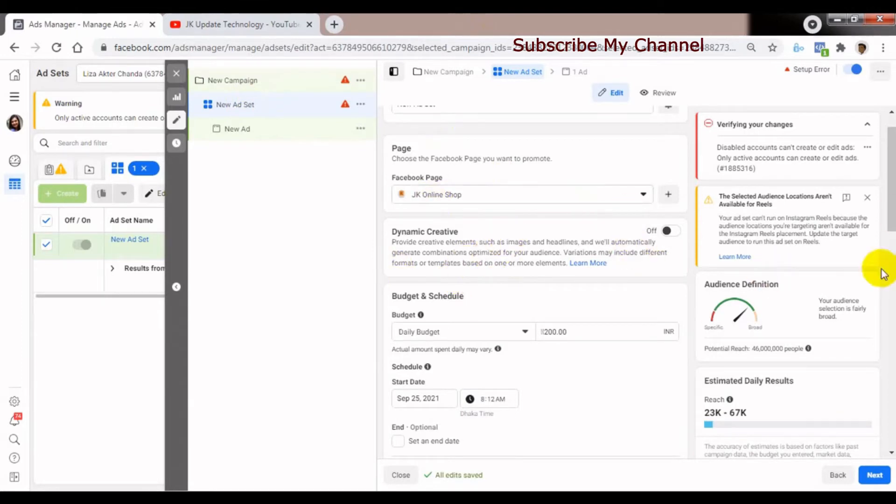
- Examine the ad set's Budget & Schedule section and its budget type options without changing them
scroll(891, 224, "down", 2)
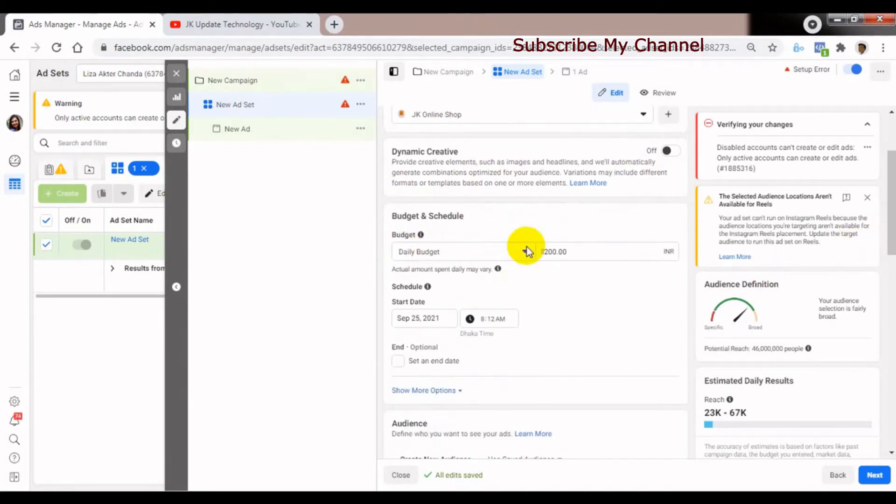
left_click_drag(890, 242, 891, 254)
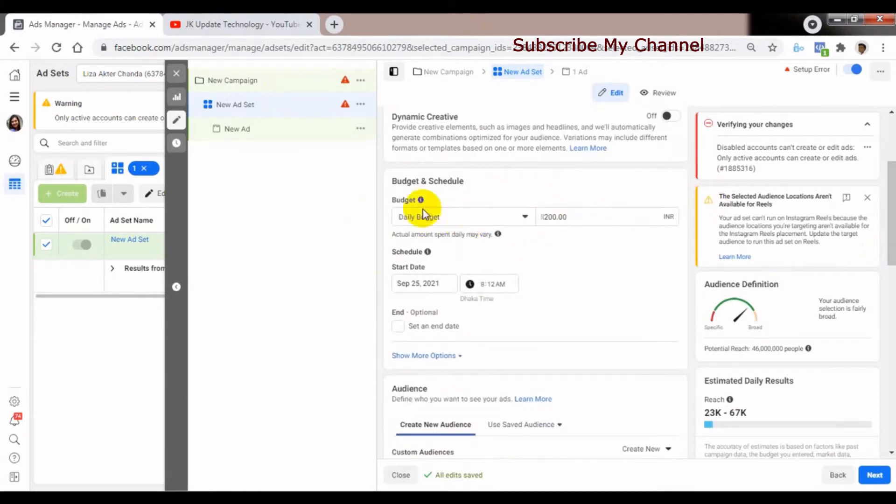
left_click(447, 214)
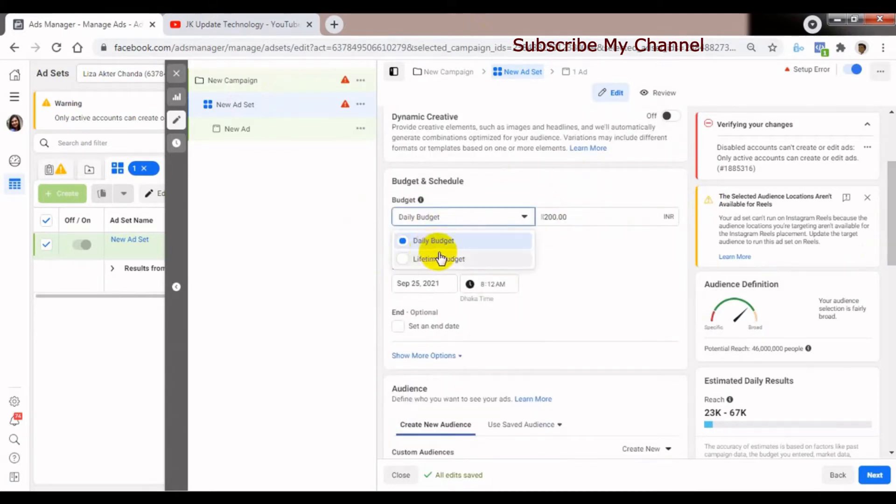
left_click(364, 243)
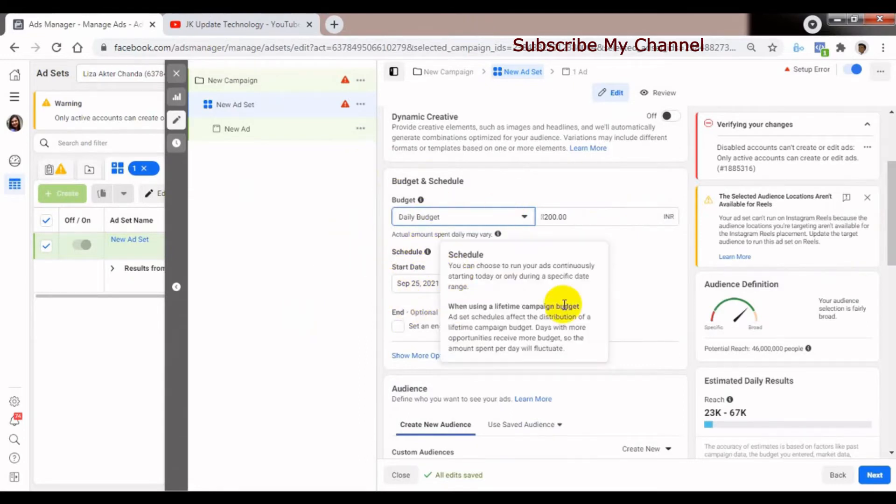
- Examine the ad set's Audience section and the audience types offered for creating a new custom audience
left_click_drag(890, 252, 890, 267)
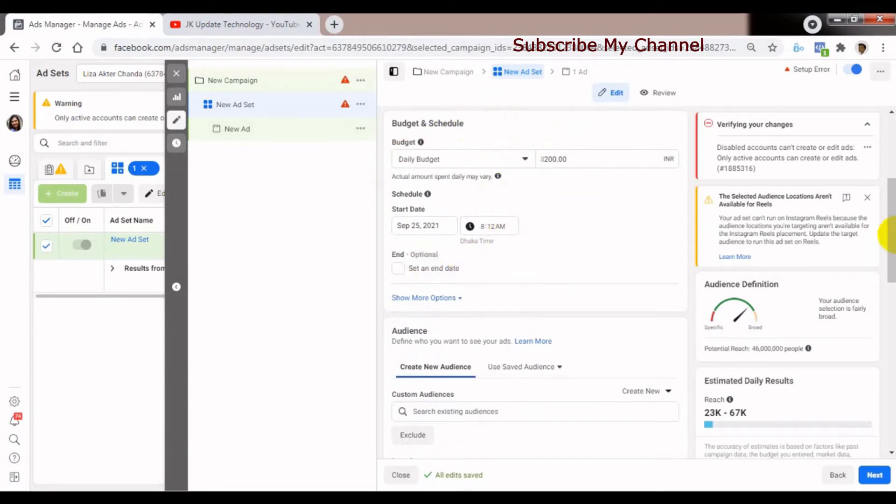
left_click_drag(892, 259, 890, 276)
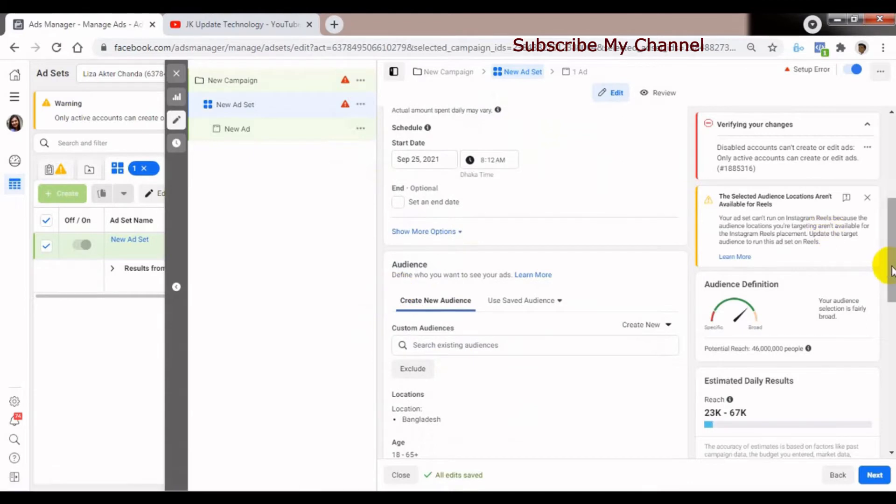
left_click_drag(888, 266, 886, 289)
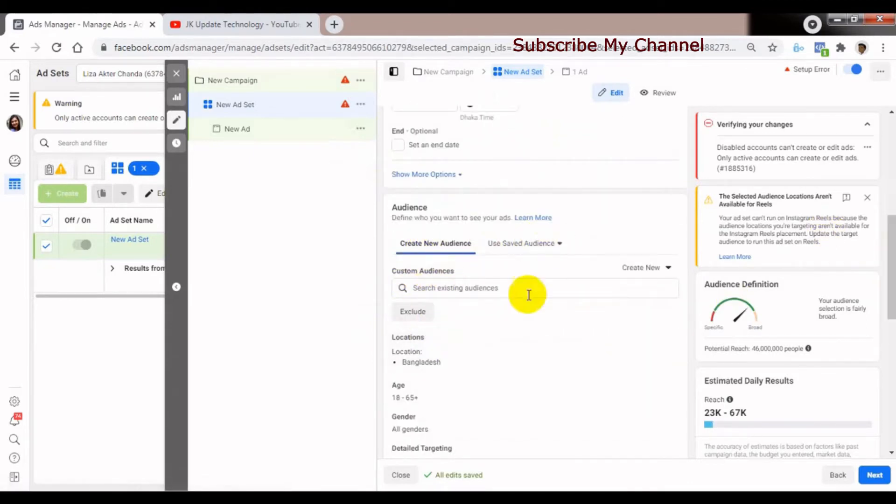
scroll(891, 301, "down", 1)
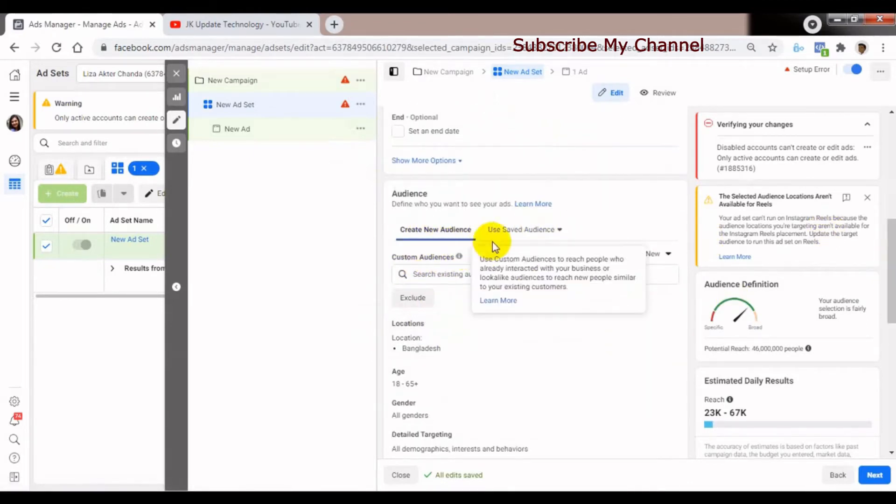
left_click(645, 255)
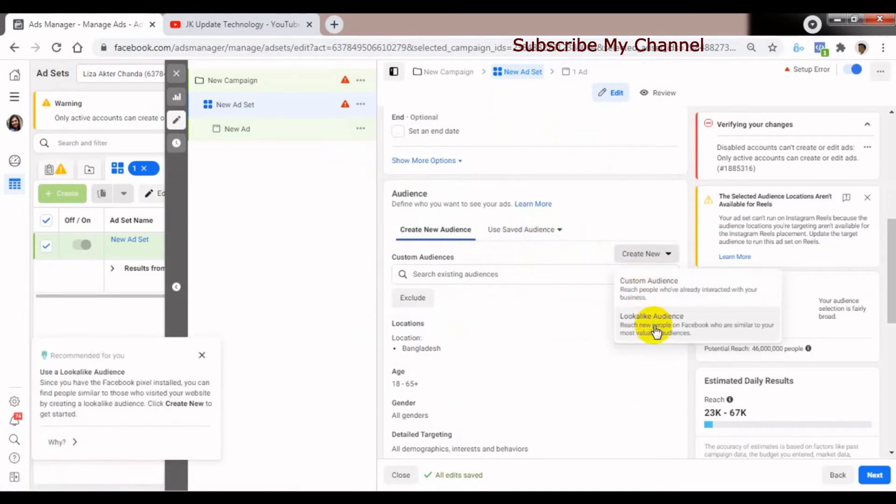
left_click(322, 276)
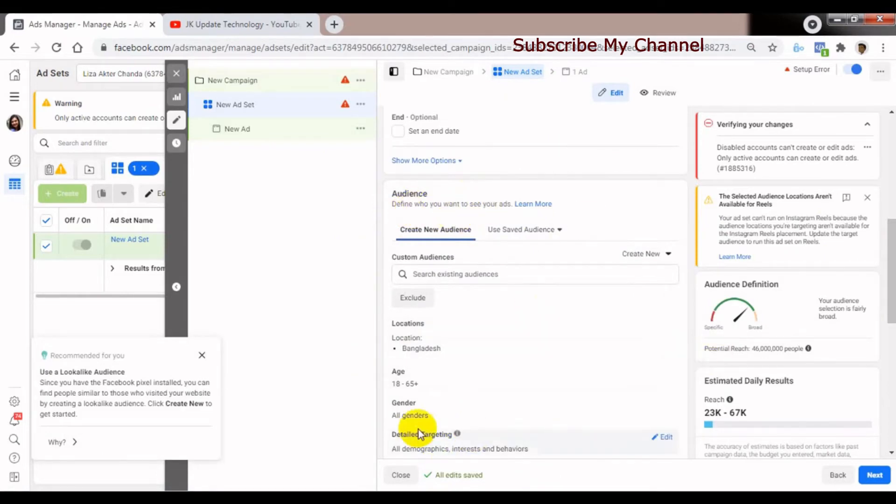
left_click(286, 19)
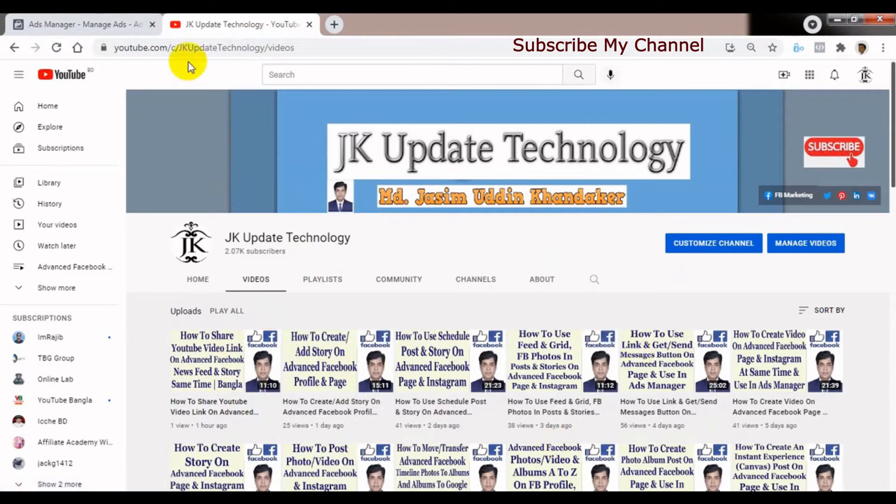
left_click(110, 21)
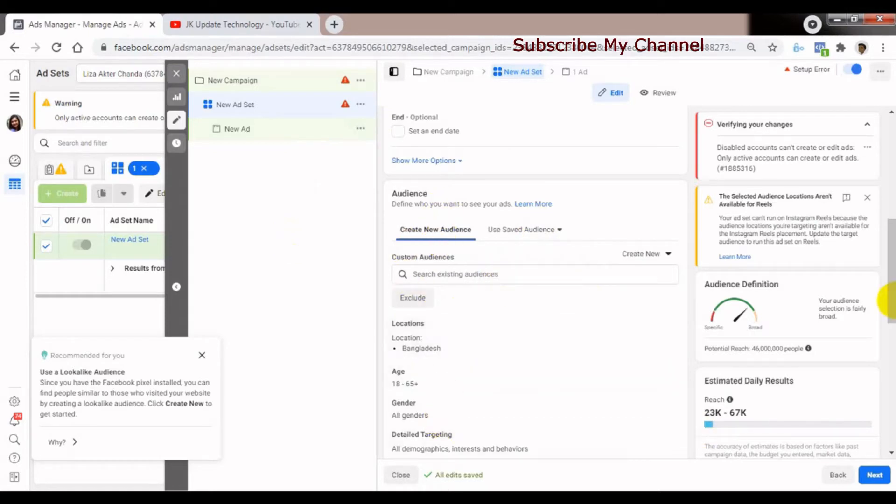
- Switch the ad set to Manual Placements, excluding the Audience Network platform and including Messenger
left_click_drag(892, 299, 886, 410)
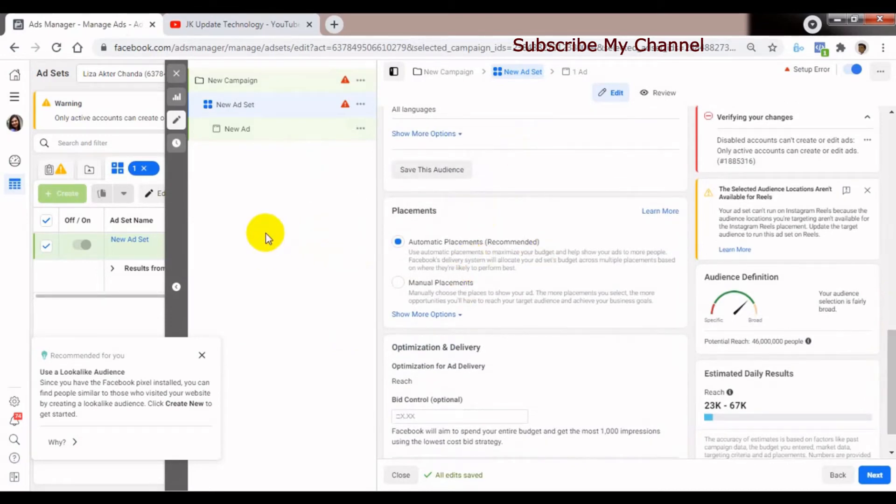
left_click(202, 354)
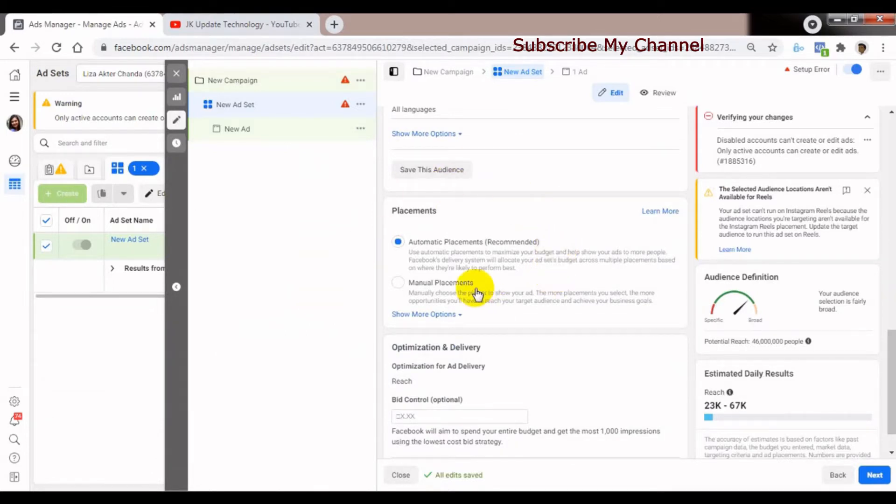
left_click(397, 283)
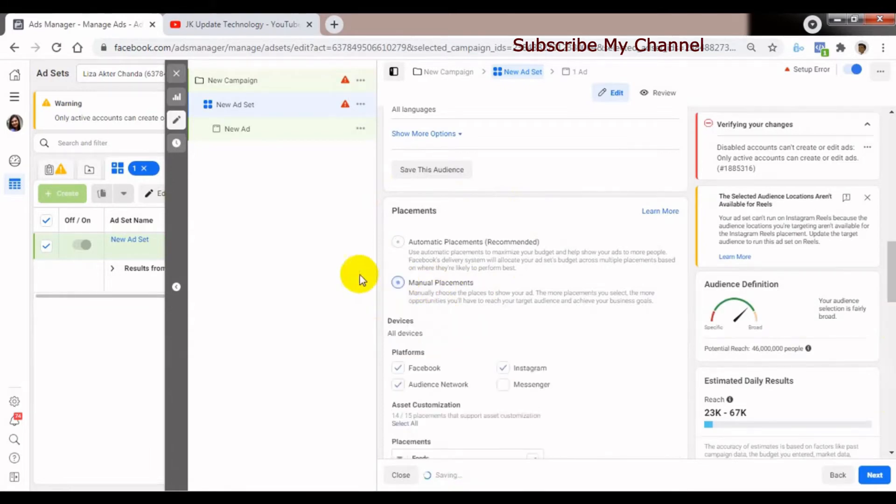
left_click_drag(892, 271, 890, 301)
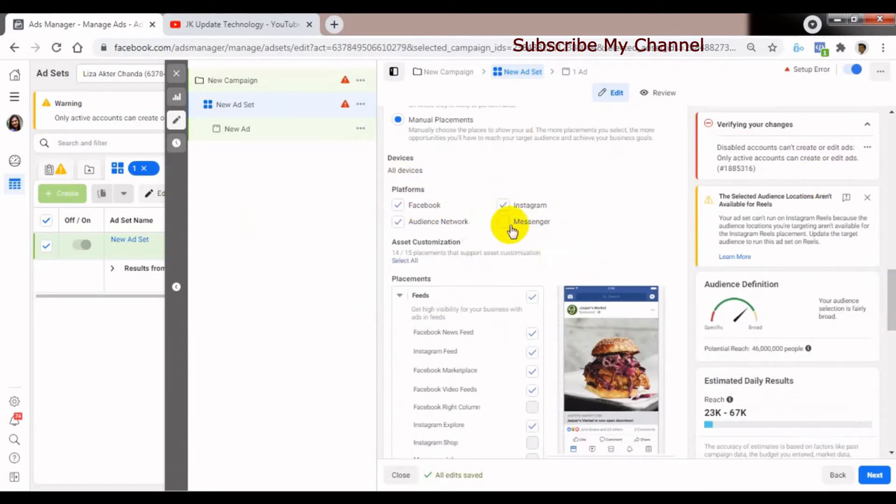
left_click(398, 223)
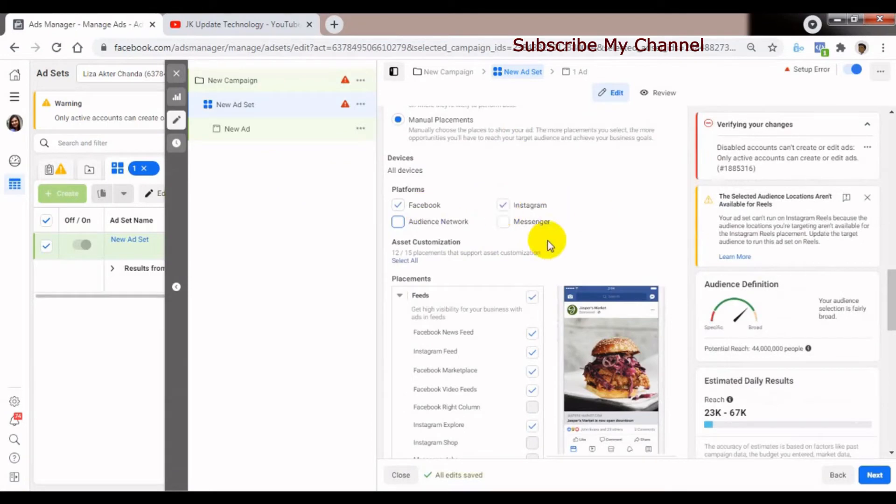
left_click(505, 223)
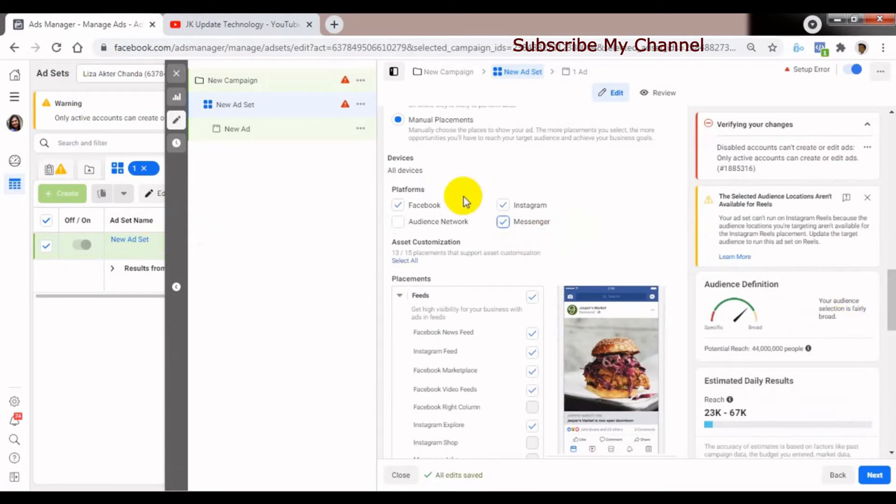
- Exclude the Feeds, Instagram Reels, In-Stream, Search and In-Article placements, keeping the Instagram, Facebook and Messenger Stories placements
scroll(891, 297, "down", 1)
left_click_drag(892, 298, 892, 312)
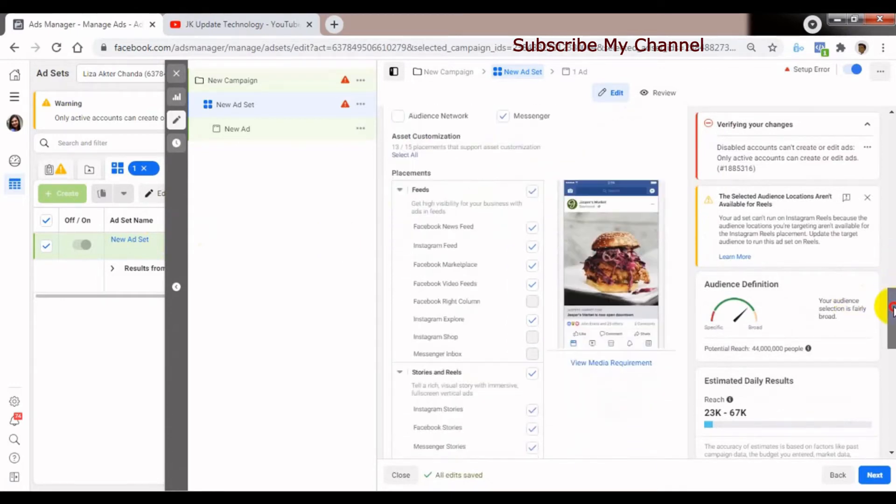
left_click(532, 193)
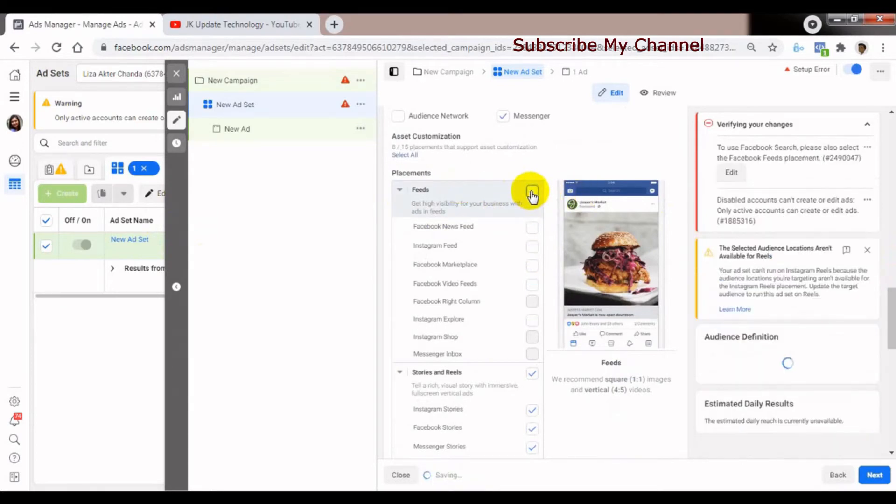
left_click_drag(894, 320, 892, 347)
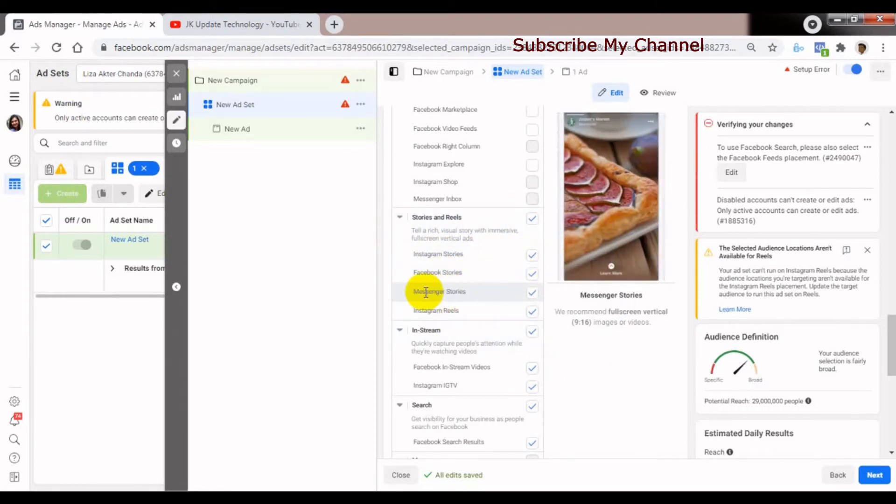
left_click(532, 311)
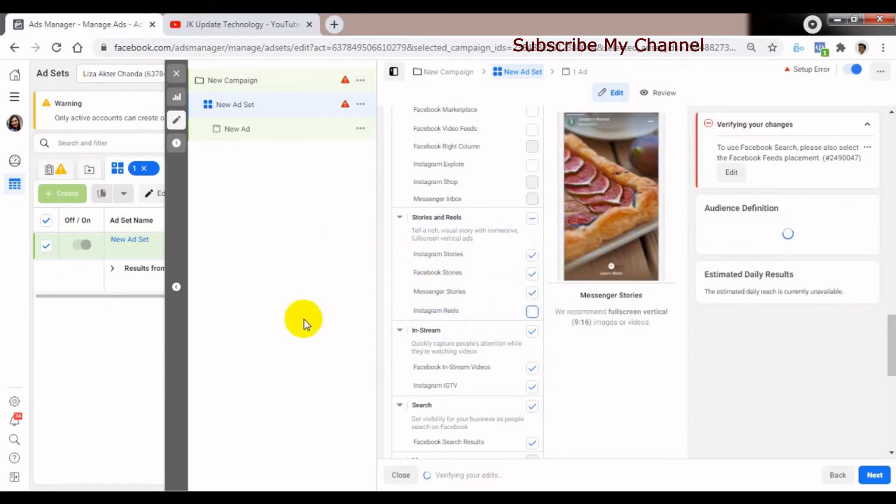
left_click(532, 332)
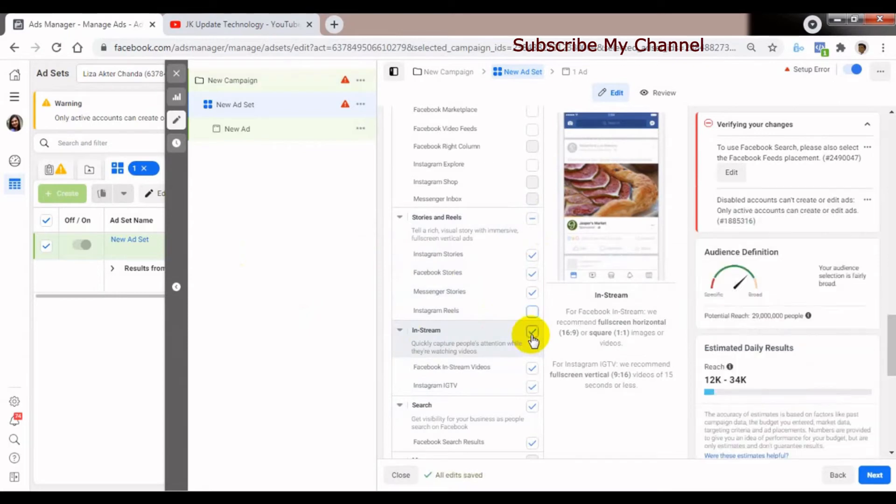
left_click_drag(892, 364, 892, 394)
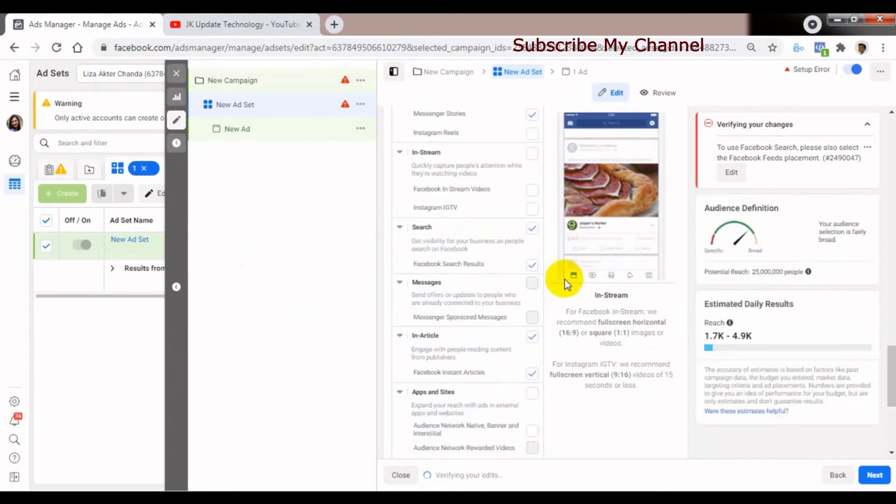
left_click(533, 229)
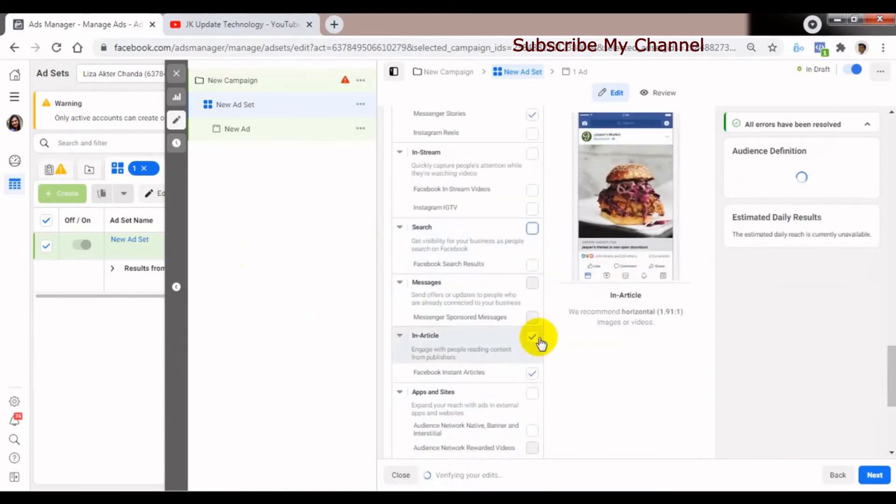
- Review the ad set's remaining placements and its Optimization & Delivery section, and open the campaign's new ad
left_click_drag(891, 385, 891, 349)
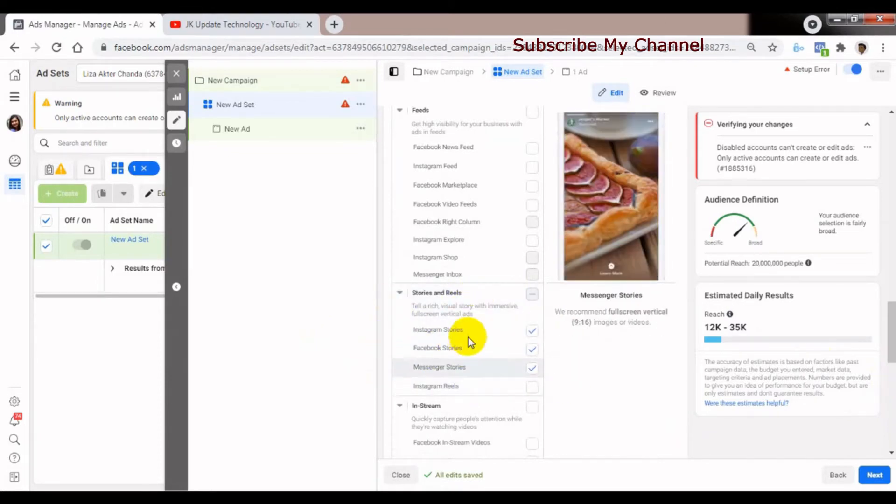
left_click_drag(891, 340, 892, 427)
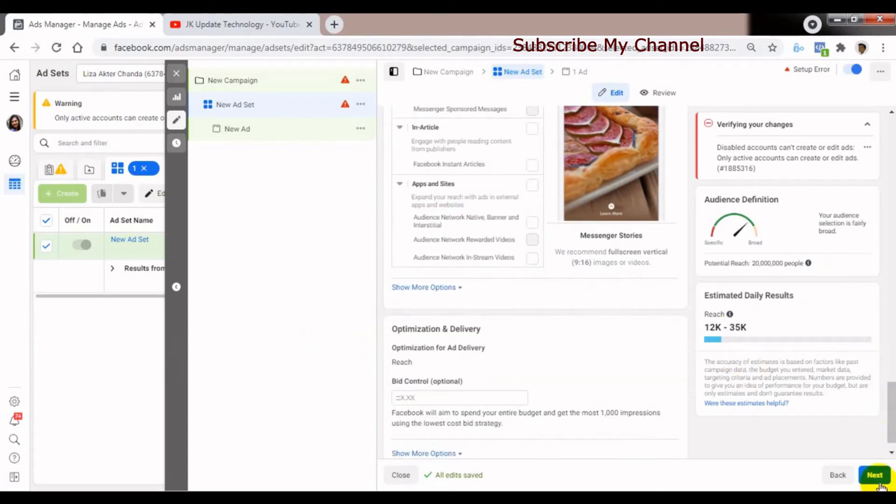
left_click(578, 72)
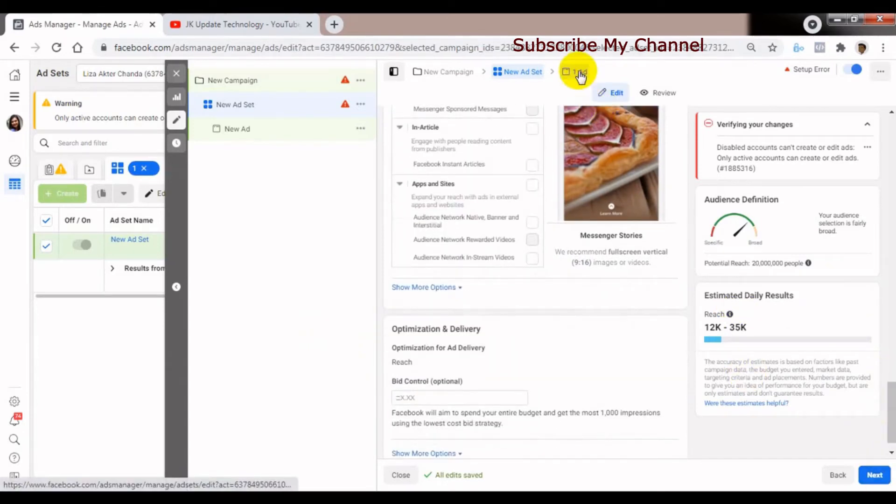
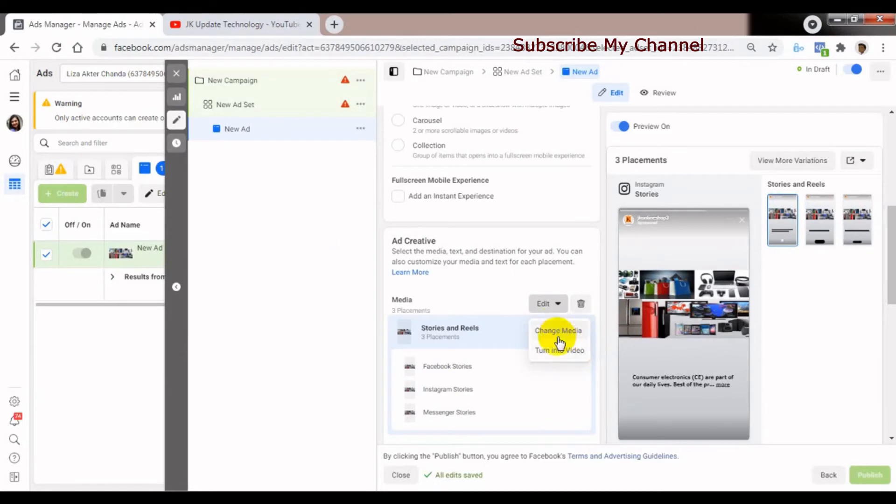
- Remove all media from the ad creative and view the options for adding new media
left_click(498, 284)
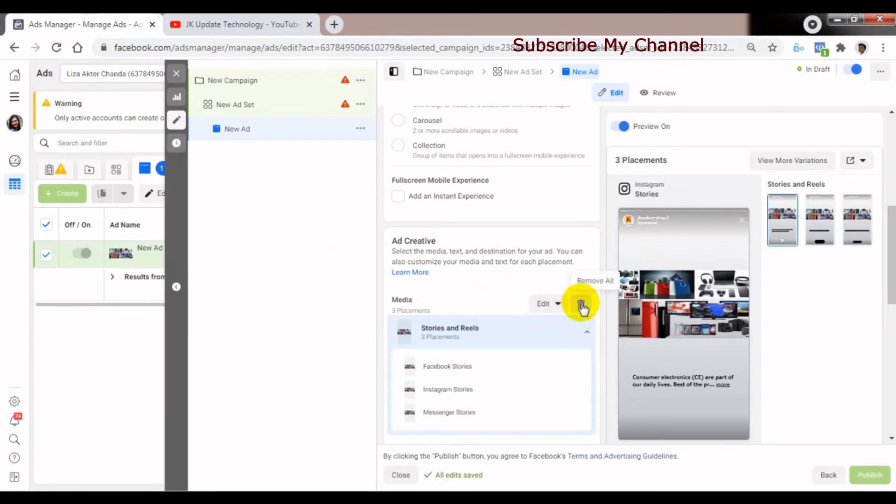
left_click(581, 305)
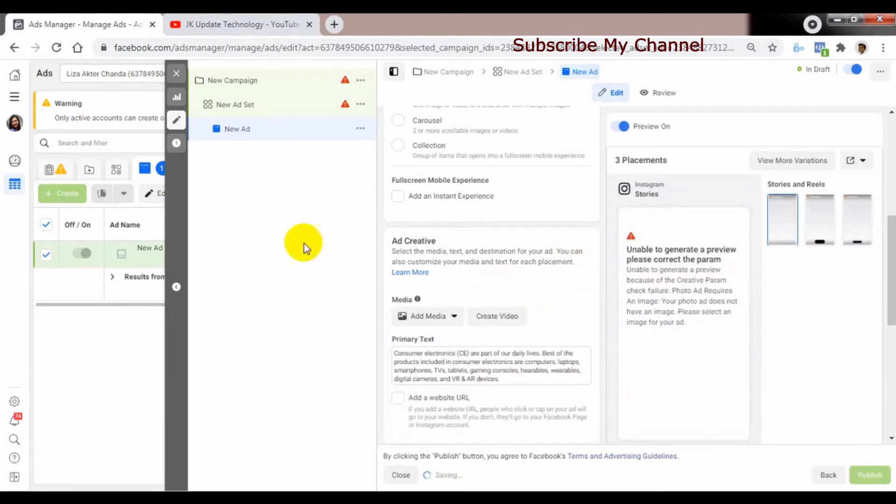
left_click(452, 317)
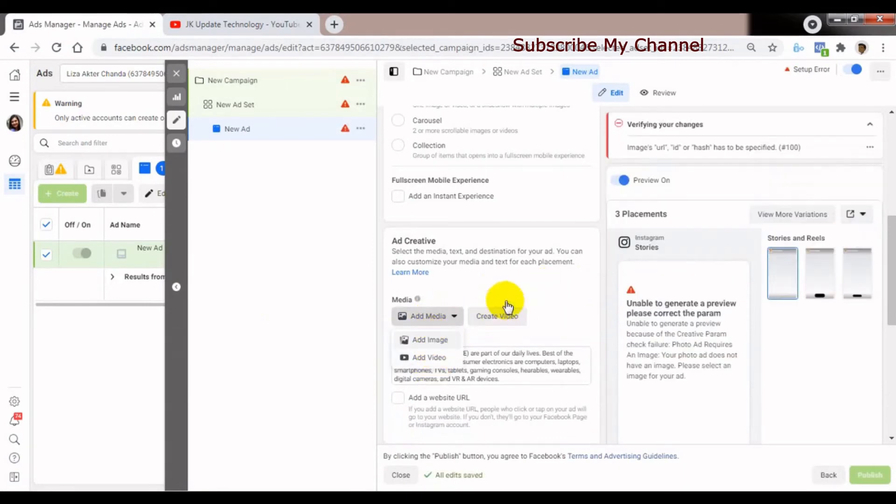
left_click(452, 319)
left_click(427, 318)
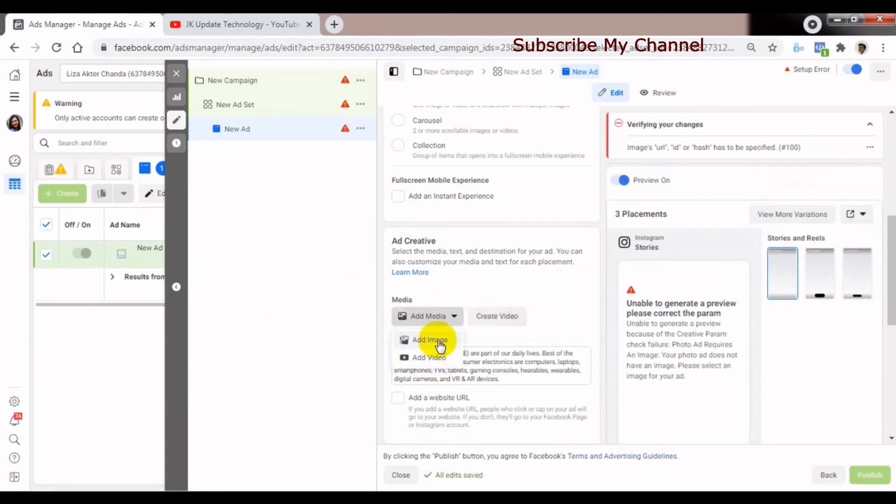
left_click(363, 295)
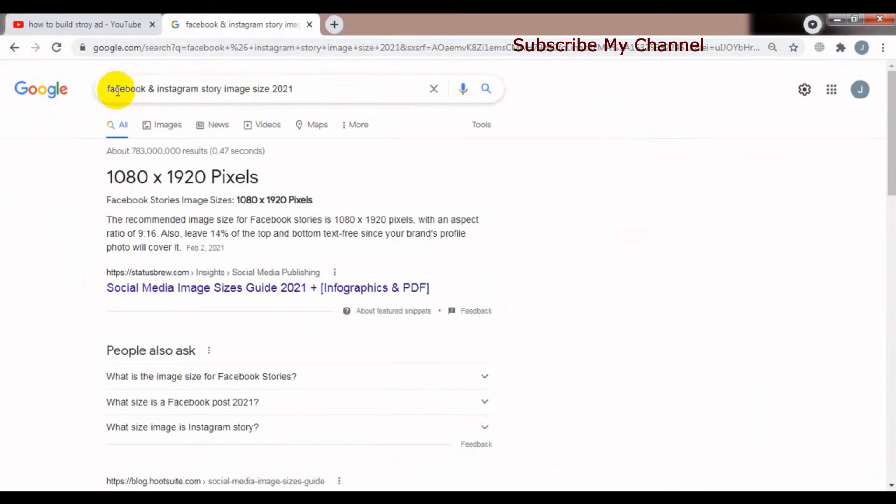
- Switch to the Google results for "facebook & instagram story image size 2021" and read the recommended story image size
left_click_drag(115, 89, 320, 88)
left_click(44, 152)
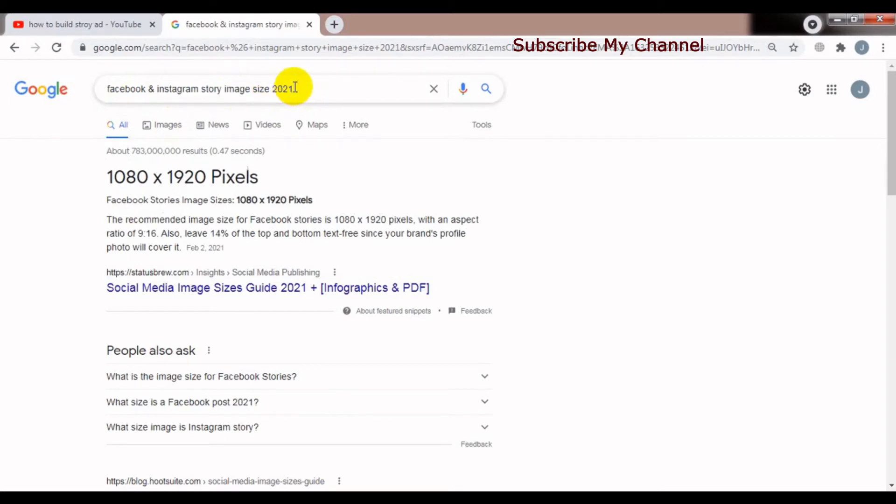
left_click(94, 199)
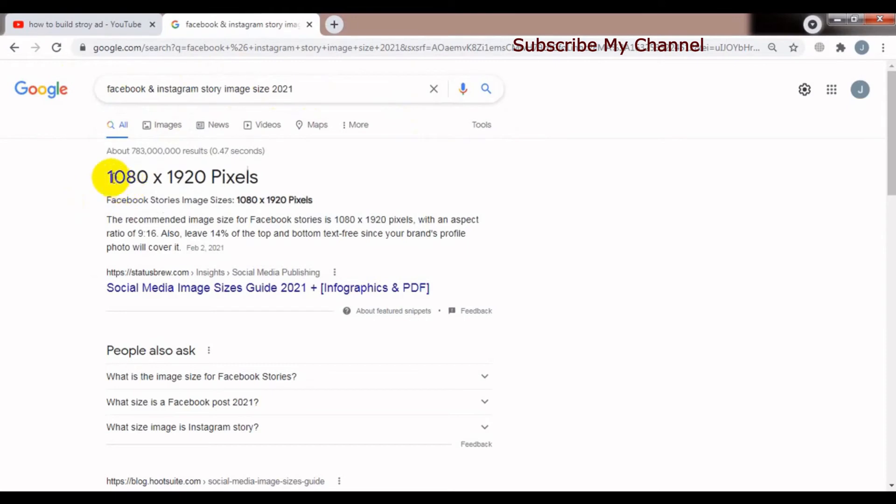
left_click_drag(109, 176, 297, 183)
left_click(42, 194)
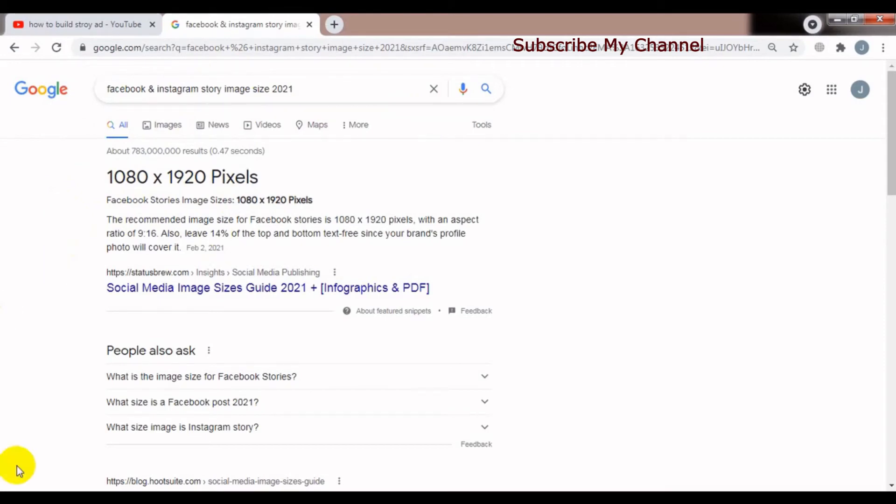
- Launch Adobe Photoshop and open the camera image 51fALftImuL._AC_SL1200_ from the Desktop
left_click(10, 488)
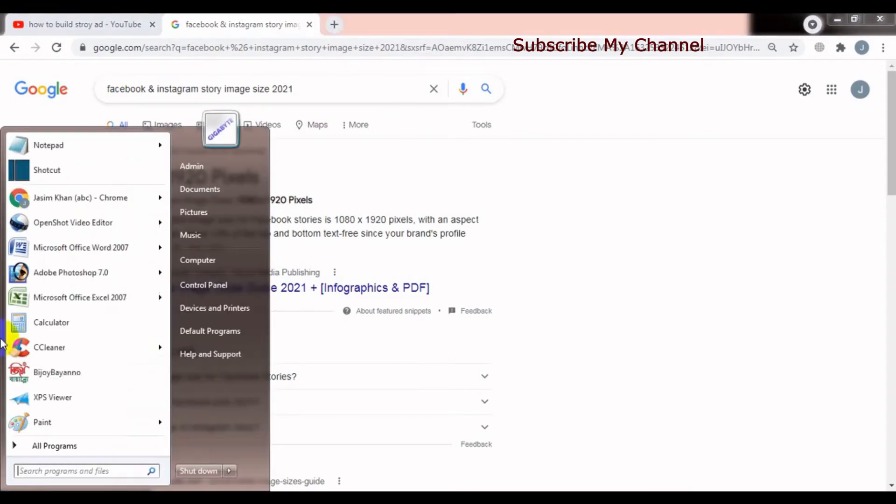
left_click(95, 274)
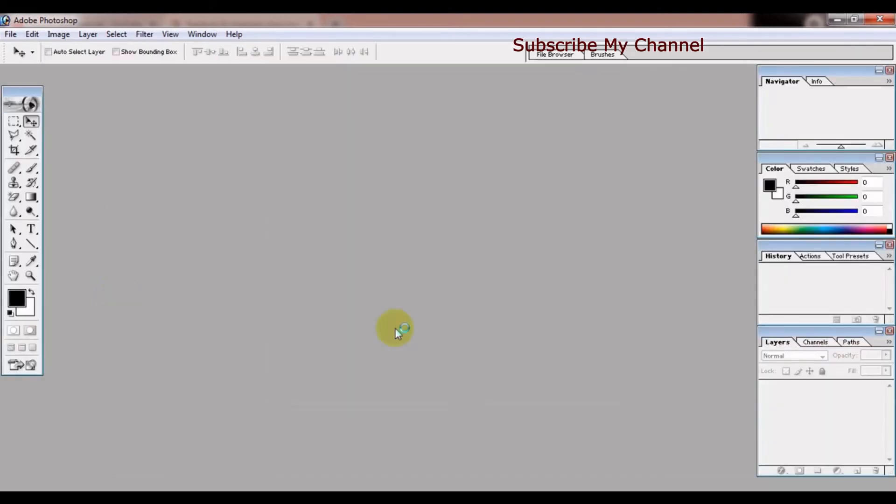
left_click(10, 34)
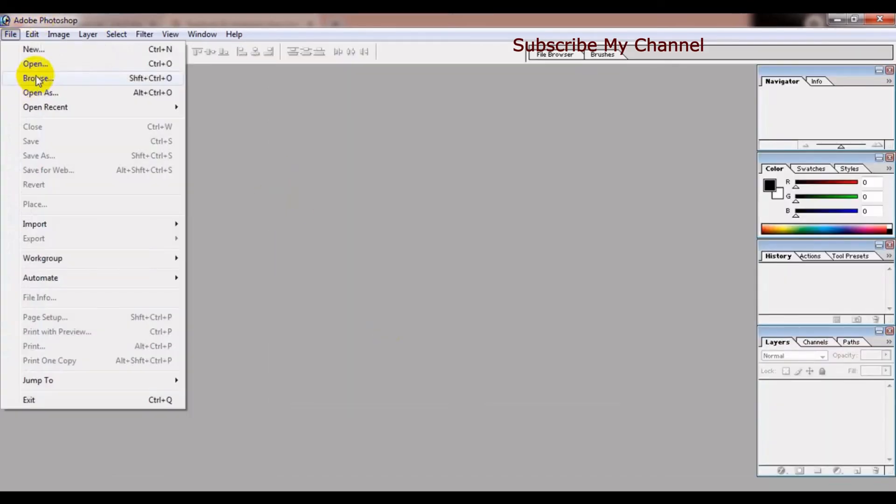
left_click(28, 62)
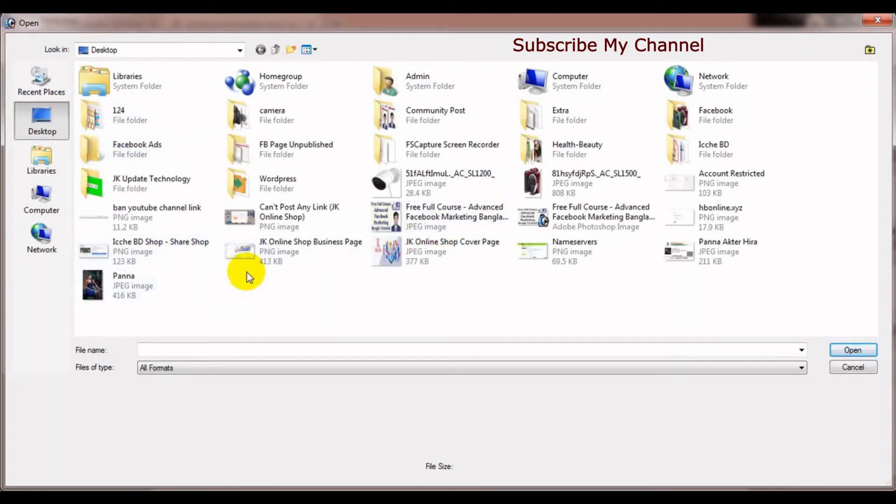
left_click(388, 187)
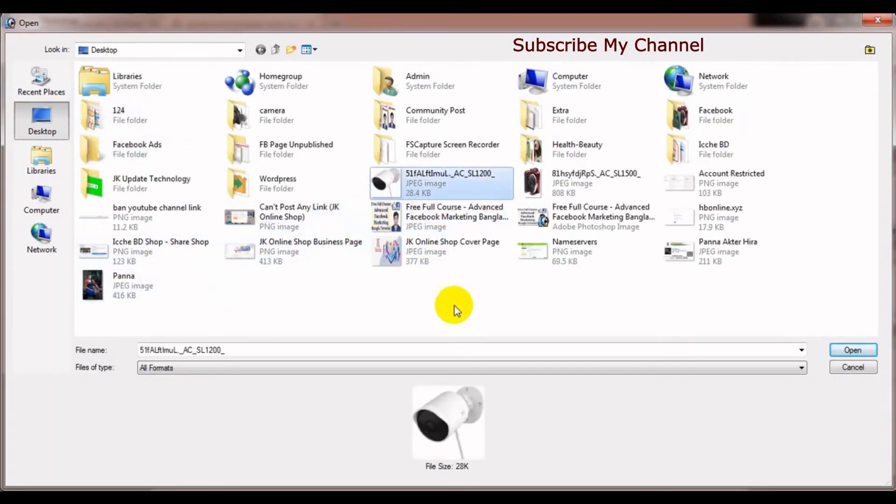
key("Return")
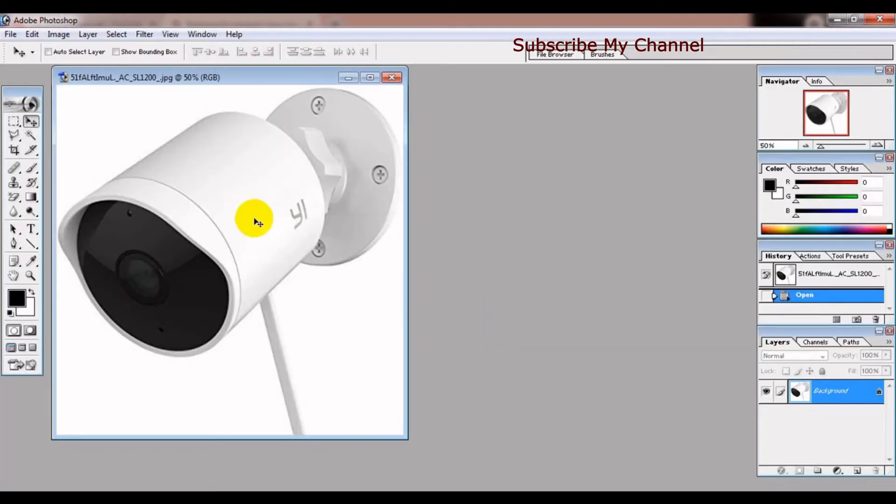
- Resize the camera image to 1080 pixels wide and 1920 pixels high
left_click(58, 35)
left_click(88, 137)
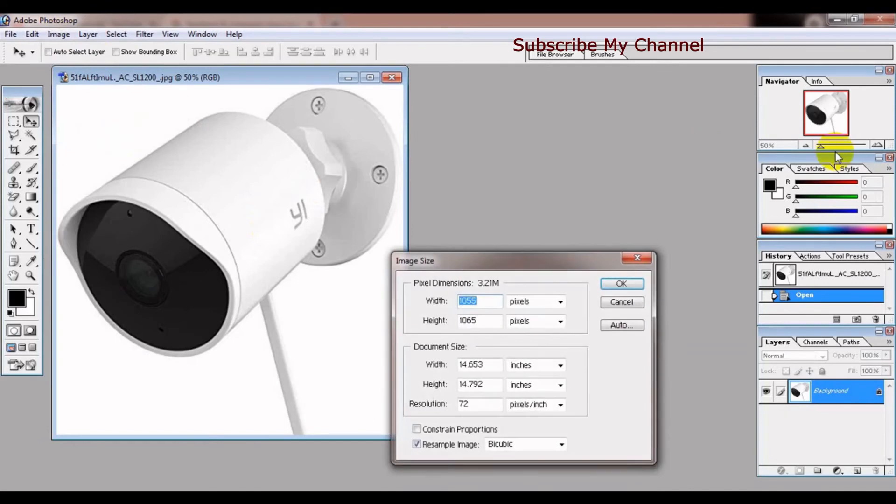
type("1080")
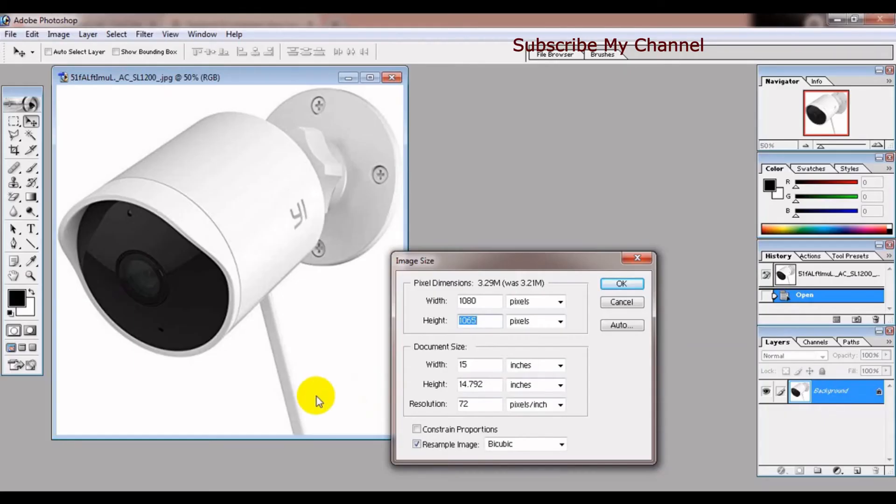
type("1920")
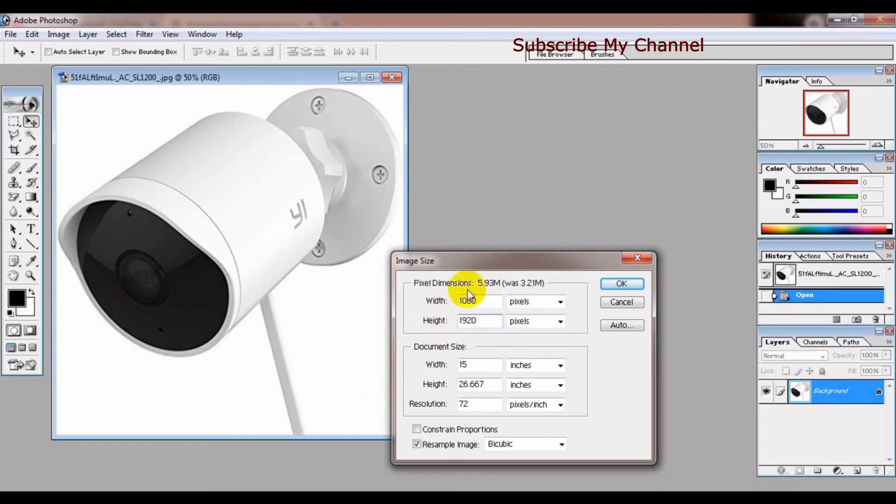
left_click(634, 287)
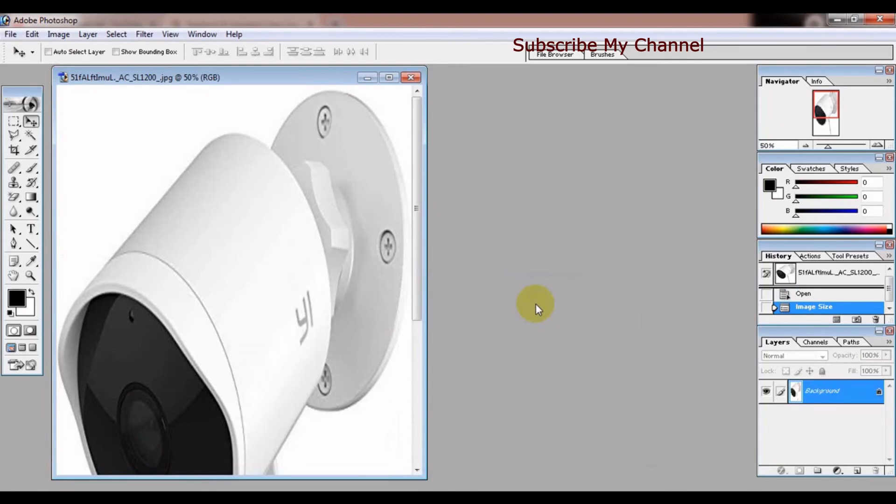
- Save the resized camera image as a progressive JPEG at Maximum quality 12
left_click(10, 34)
left_click(66, 140)
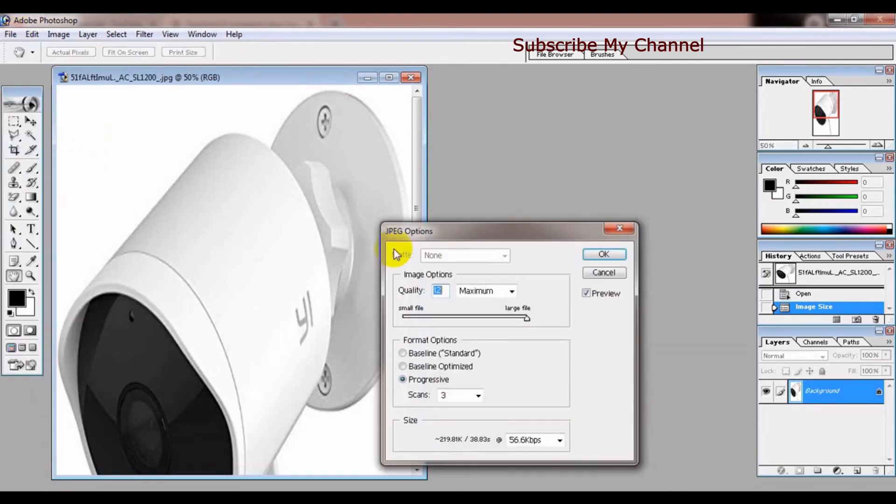
left_click(603, 254)
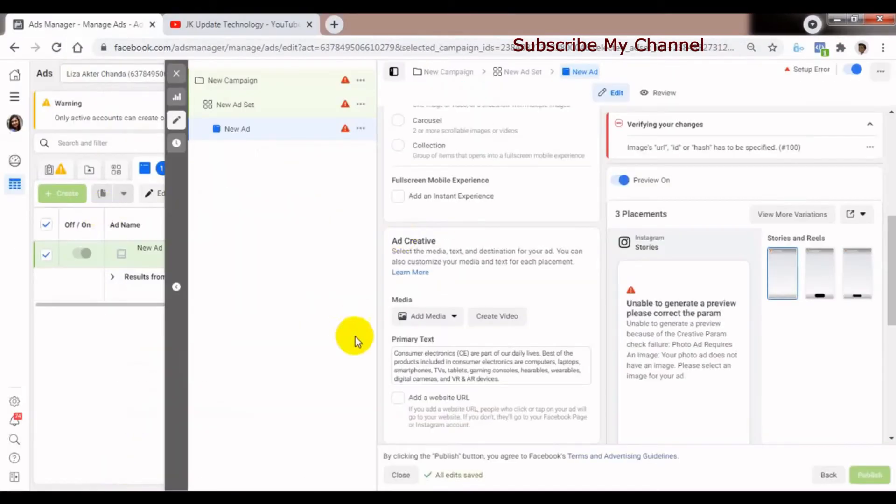
- Switch to Ads Manager, start adding an image to the ad creative, and check the Page Images source before returning to Account Images
left_click(447, 318)
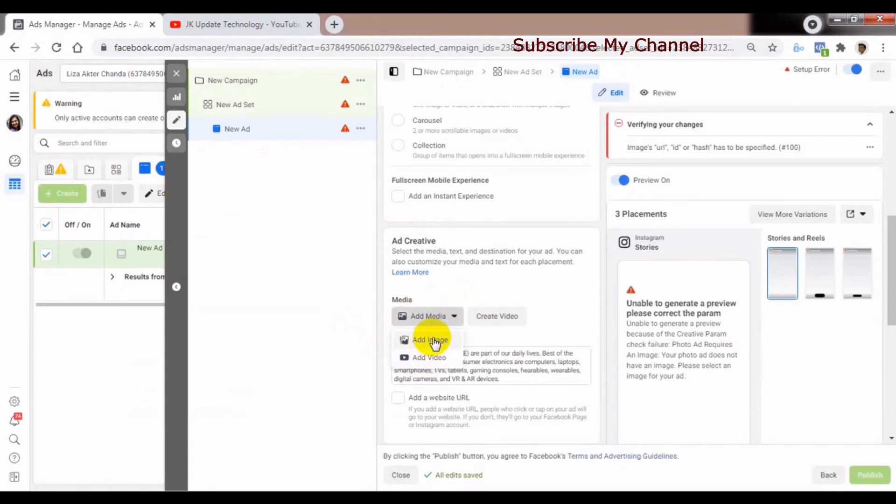
left_click(434, 343)
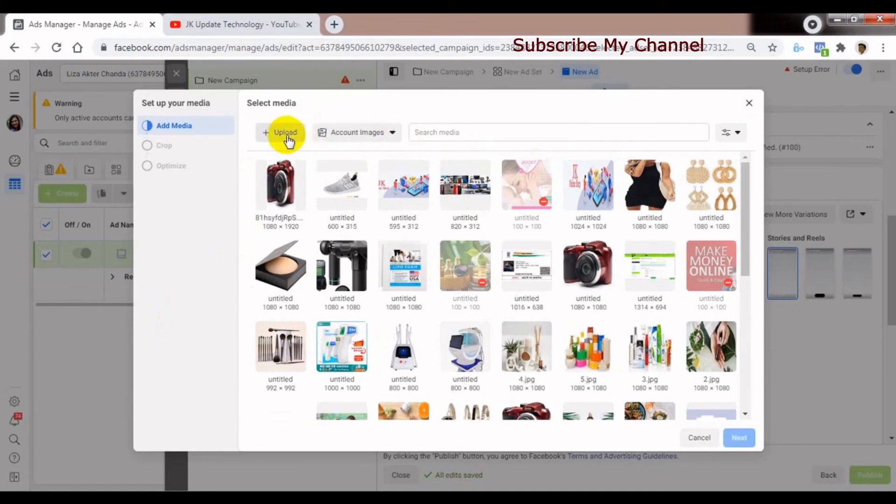
left_click(393, 135)
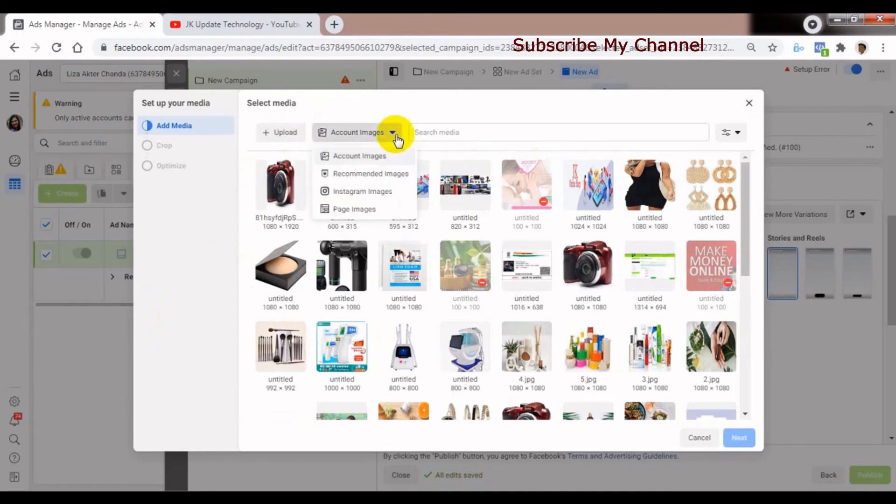
left_click(360, 211)
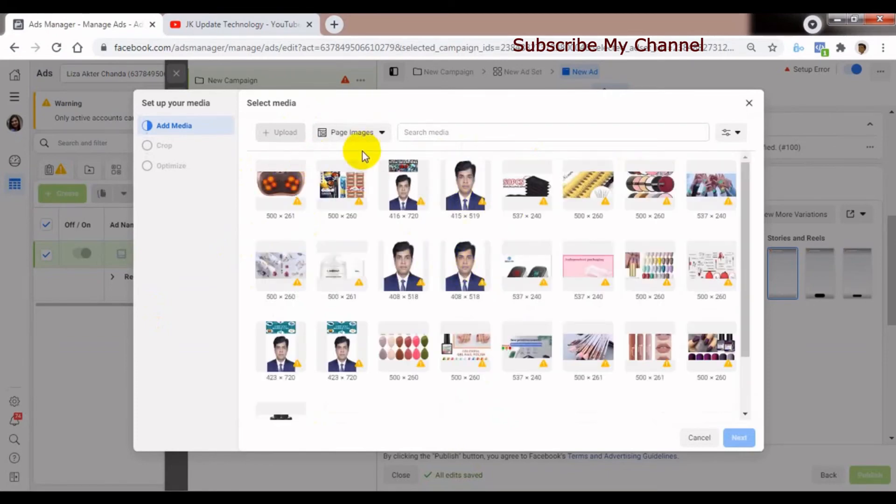
left_click(366, 135)
left_click(356, 155)
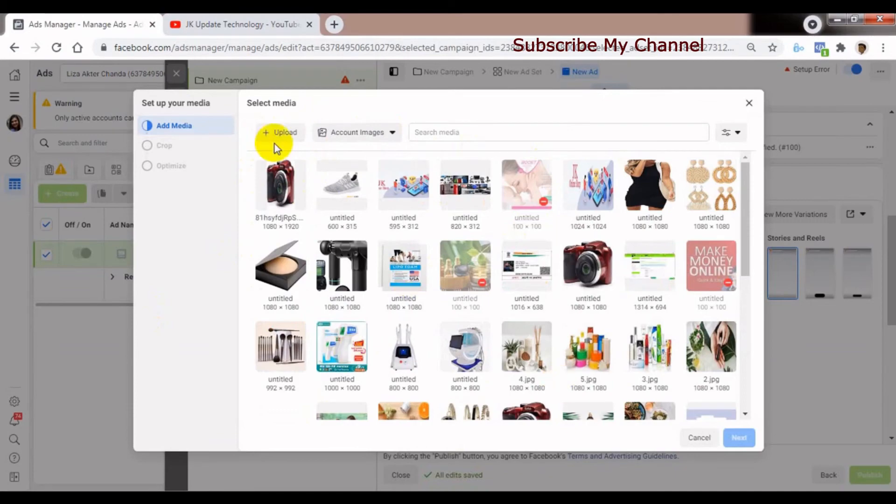
- Upload the image 51fALftImuL._AC_SL1200_ from the Desktop to the account images
left_click(279, 140)
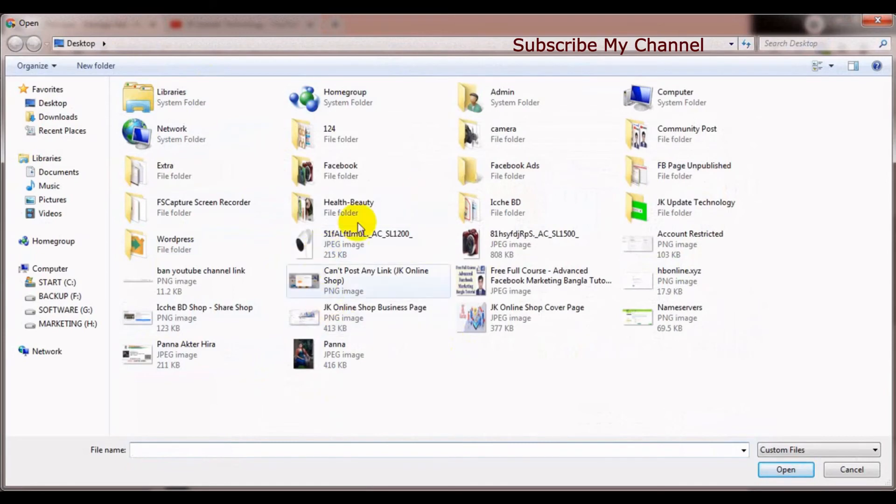
left_click(344, 244)
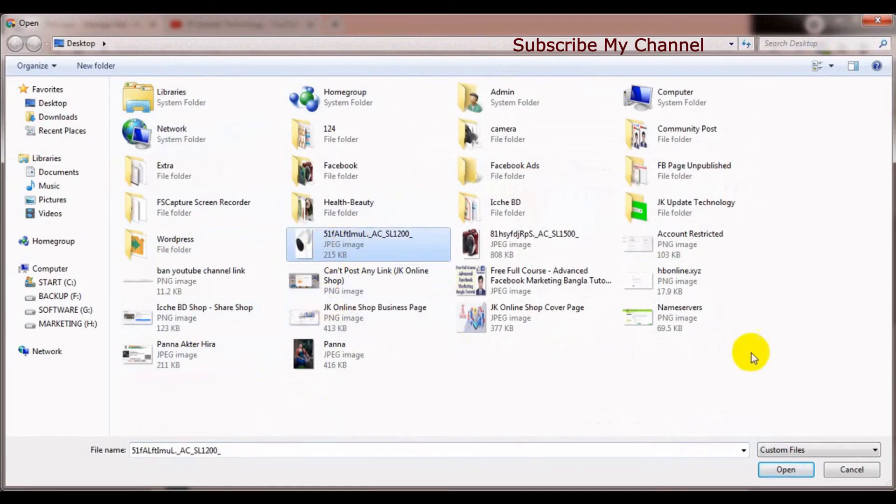
left_click(784, 470)
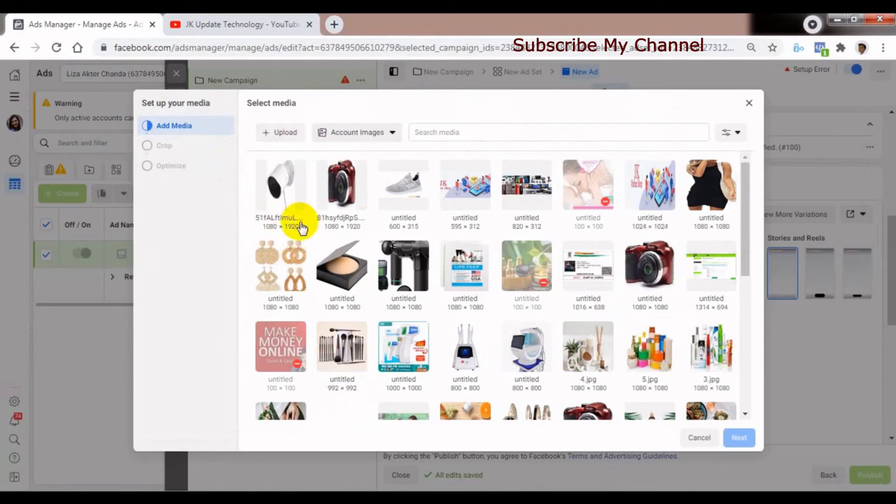
- Use the uploaded camera image as the ad's media, keeping the Original (Recommended) crop for Stories and Reels
left_click(279, 186)
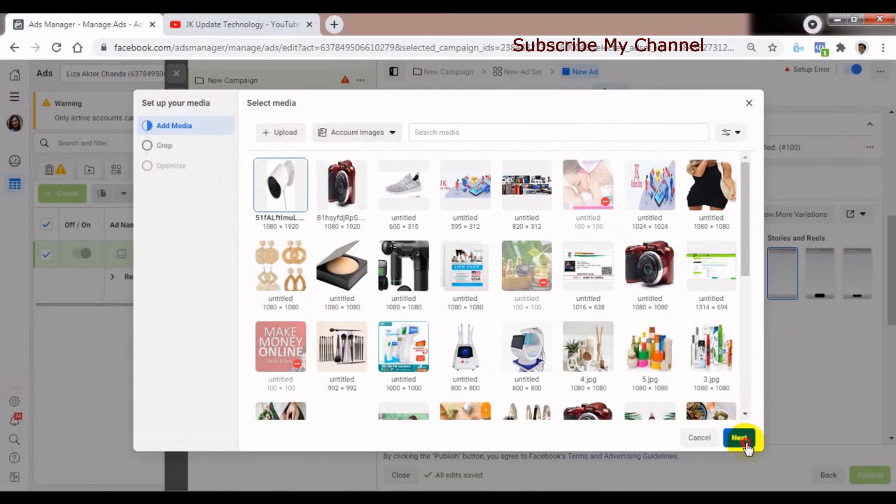
left_click(744, 441)
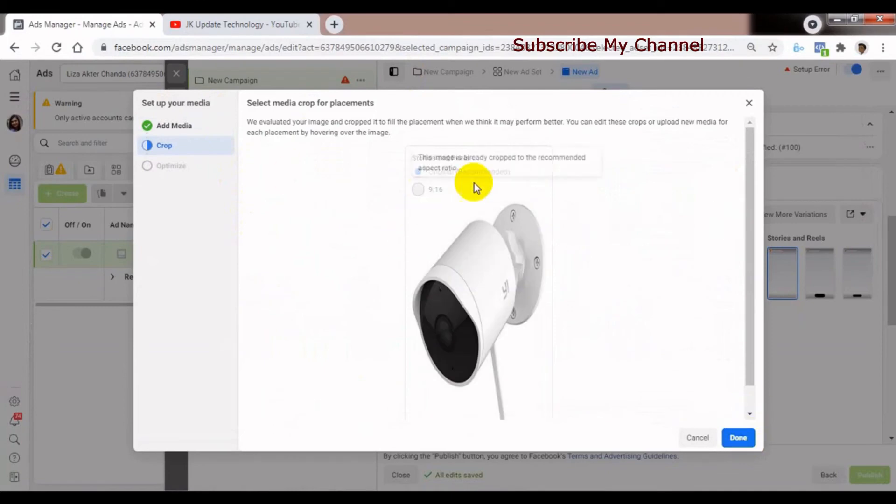
mouse_move(438, 229)
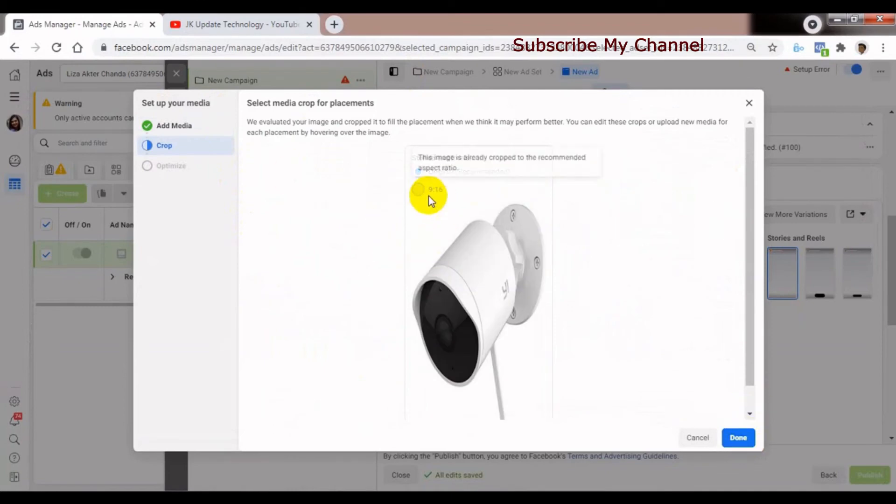
mouse_move(440, 205)
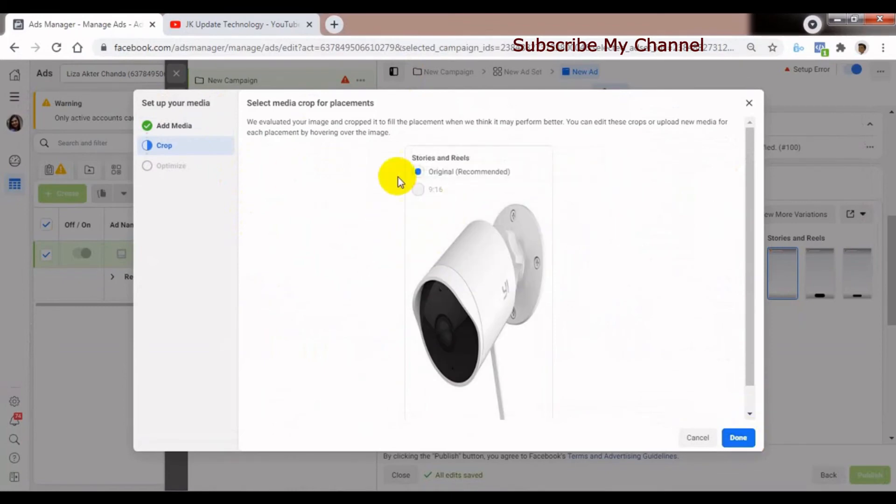
left_click(738, 439)
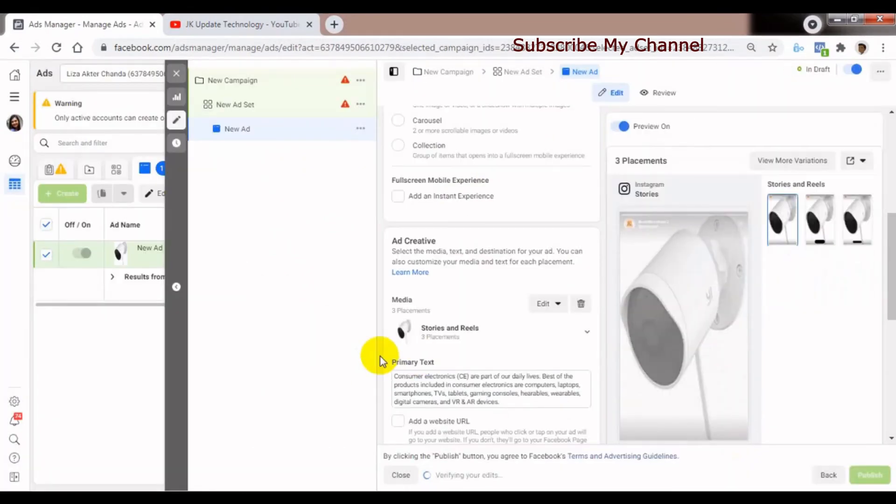
- Preview the ad in the Facebook Stories, Messenger Stories and Instagram Stories placements
mouse_move(715, 380)
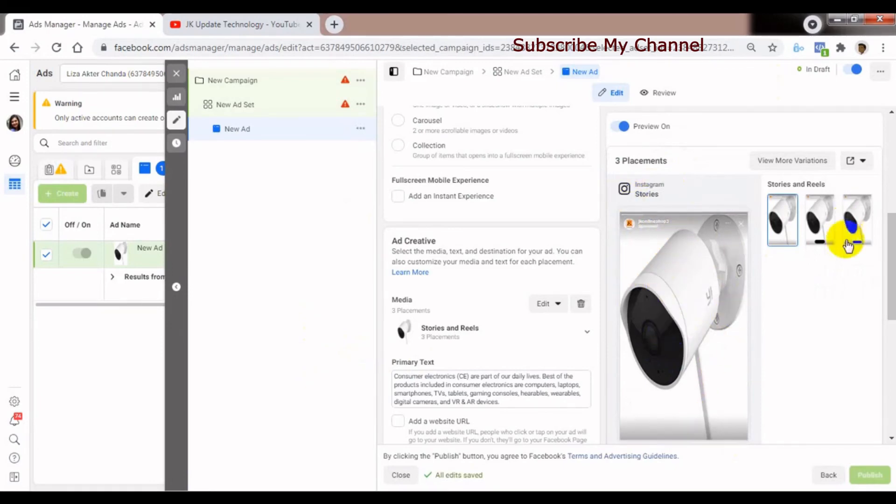
left_click(820, 225)
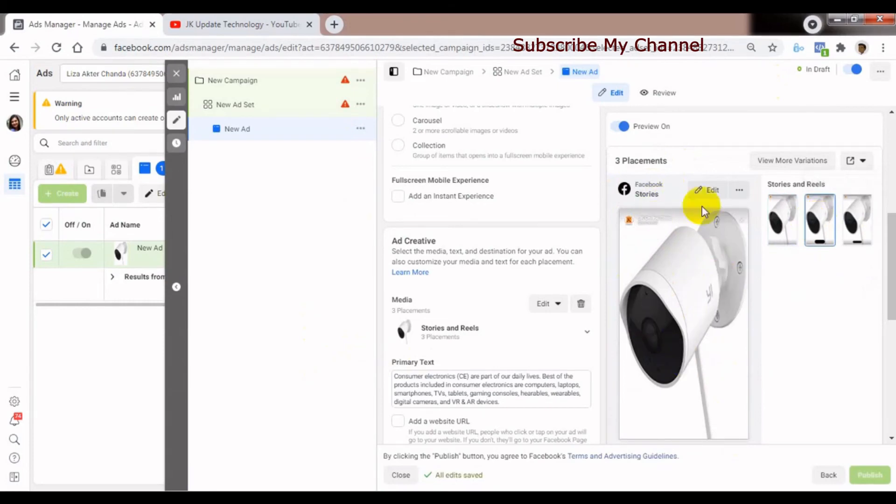
left_click(857, 227)
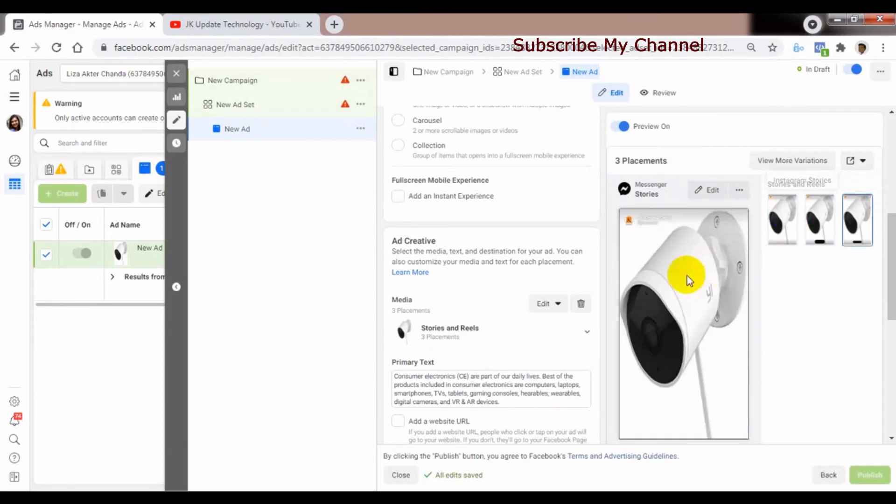
left_click(818, 217)
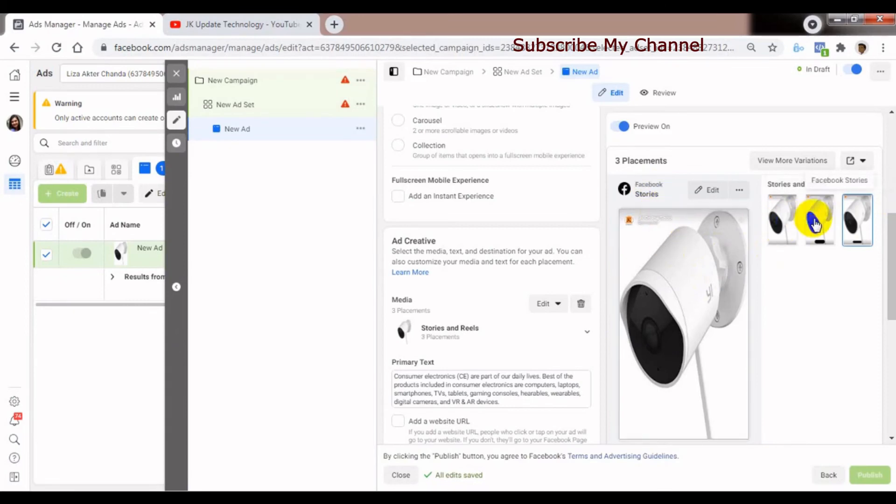
left_click(787, 227)
left_click(682, 329)
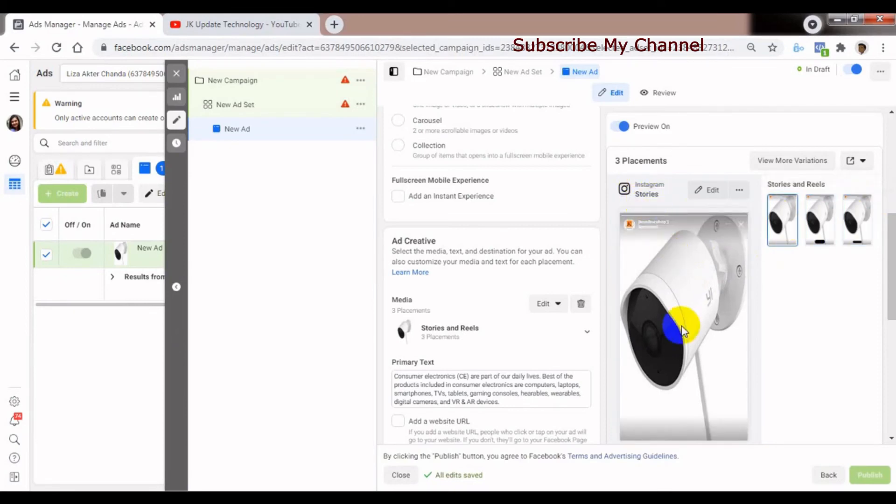
left_click(666, 330)
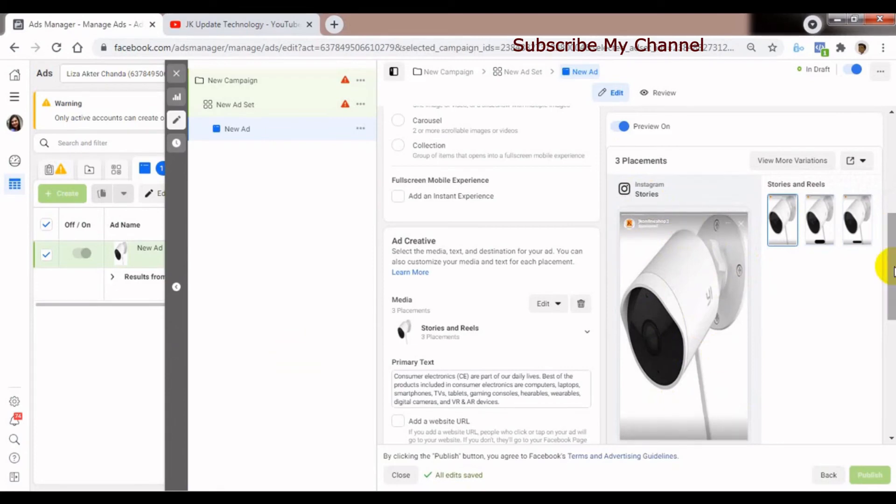
- Replace the ad's entire primary text with a short line of placeholder text
scroll(882, 290, "down", 1)
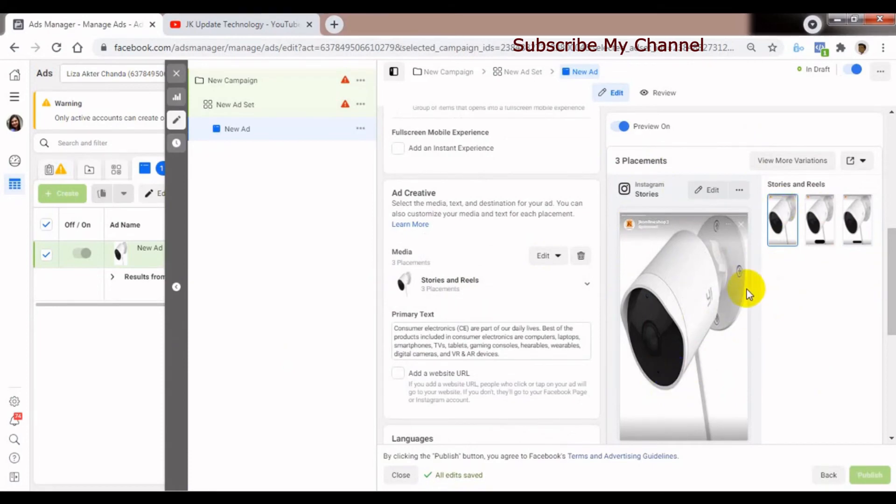
scroll(410, 327, "down", 1)
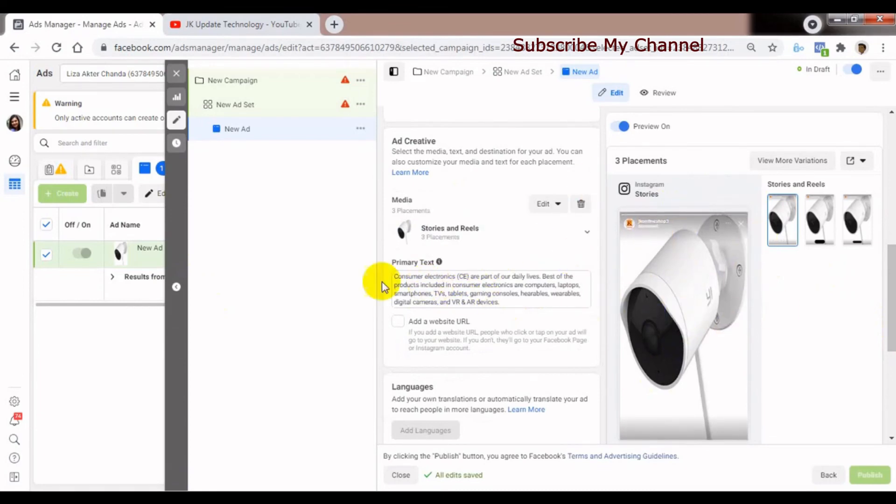
left_click(514, 299)
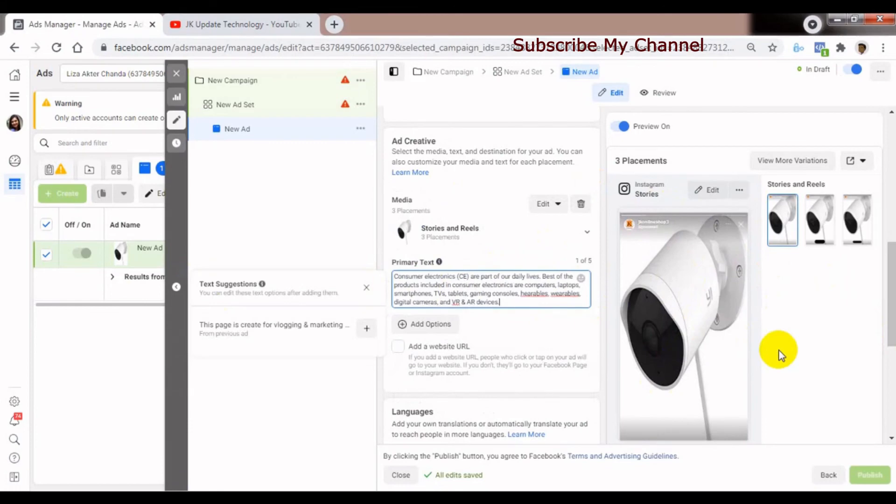
key("ctrl+a")
key("BackSpace")
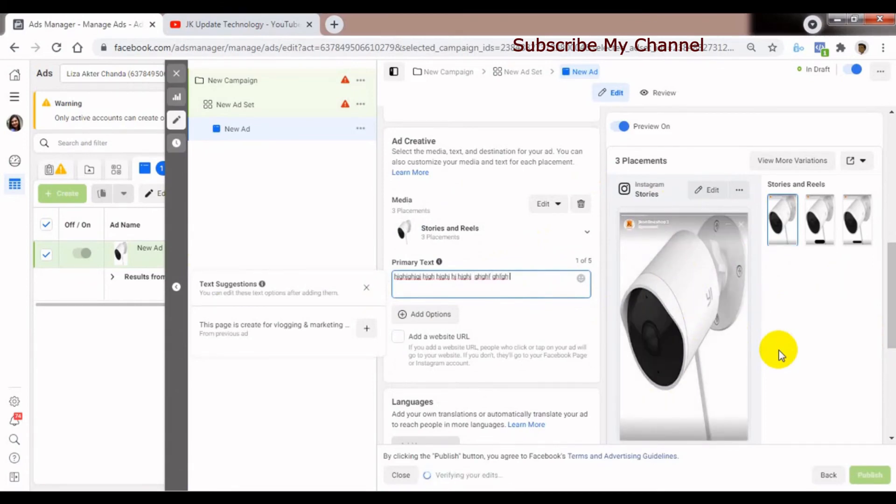
left_click(300, 224)
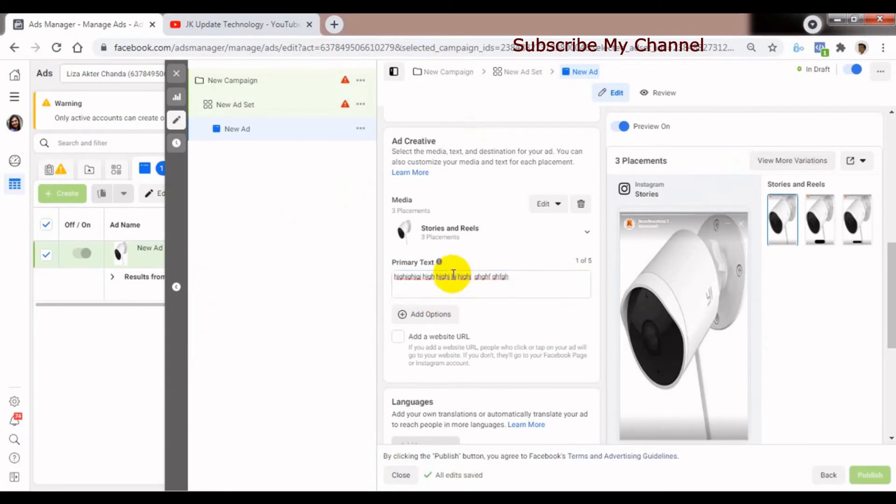
- Review the ad's Languages and Tracking sections, and return to the Ad Creative section
mouse_move(653, 233)
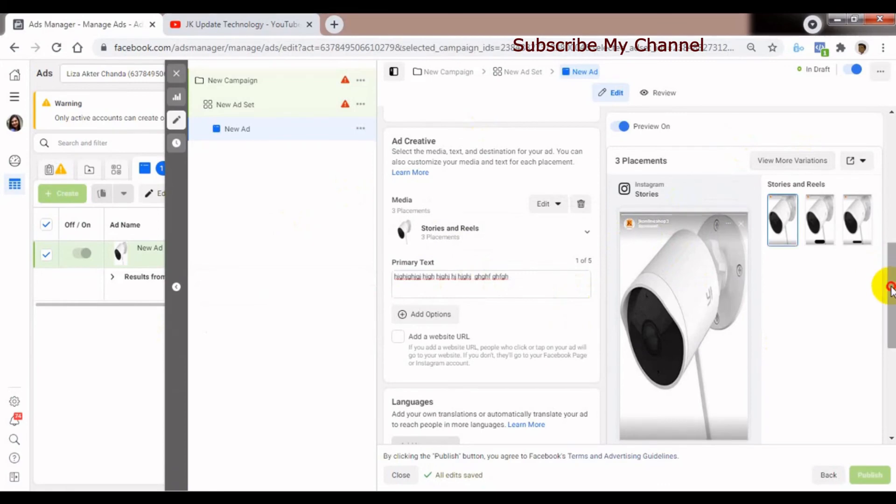
scroll(426, 300, "down", 1)
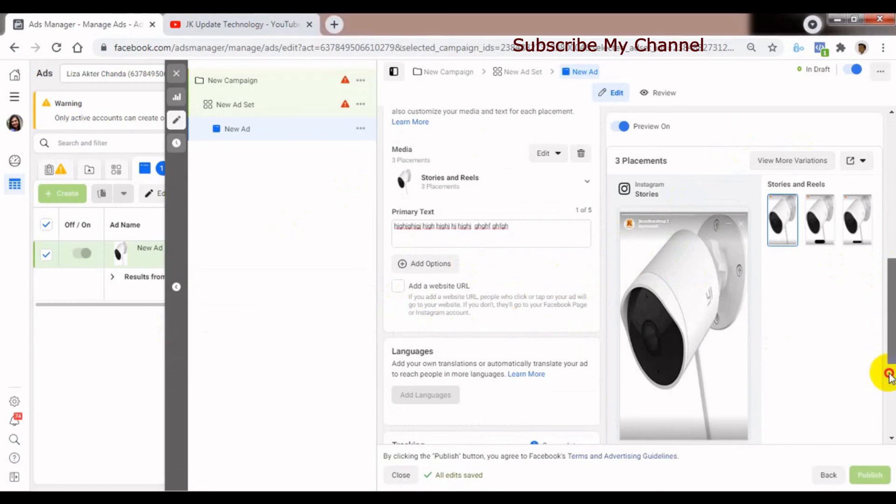
scroll(882, 388, "down", 3)
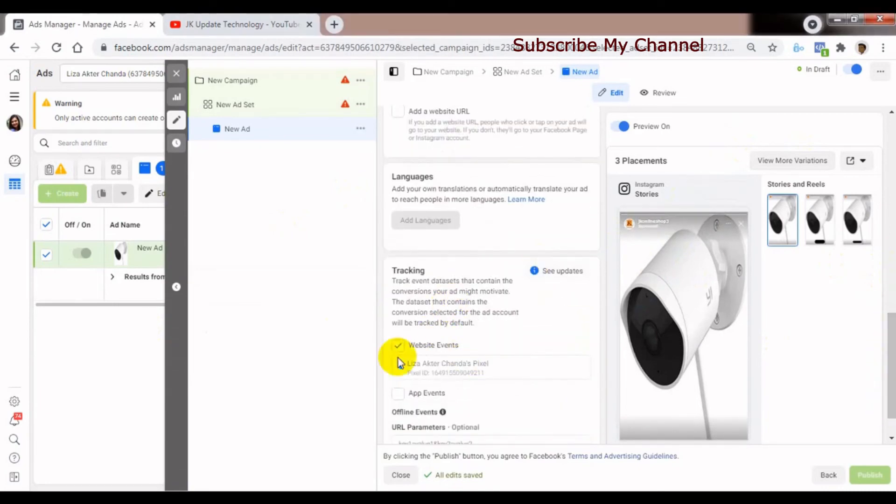
scroll(891, 369, "down", 1)
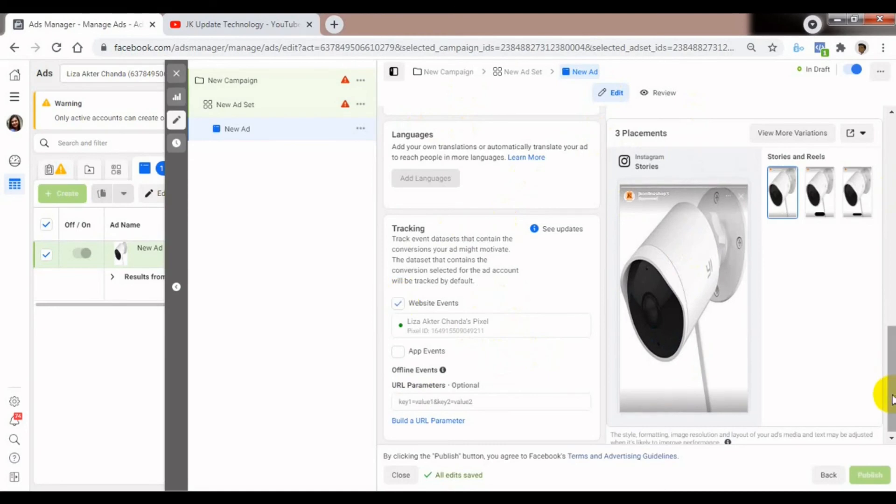
left_click_drag(892, 376, 892, 296)
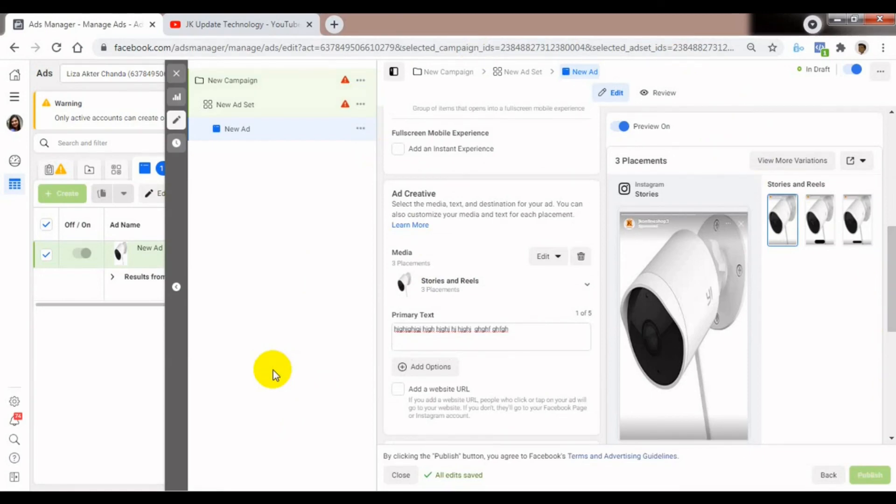
- Remove the current camera image from the ad's media for all placements
left_click(673, 330)
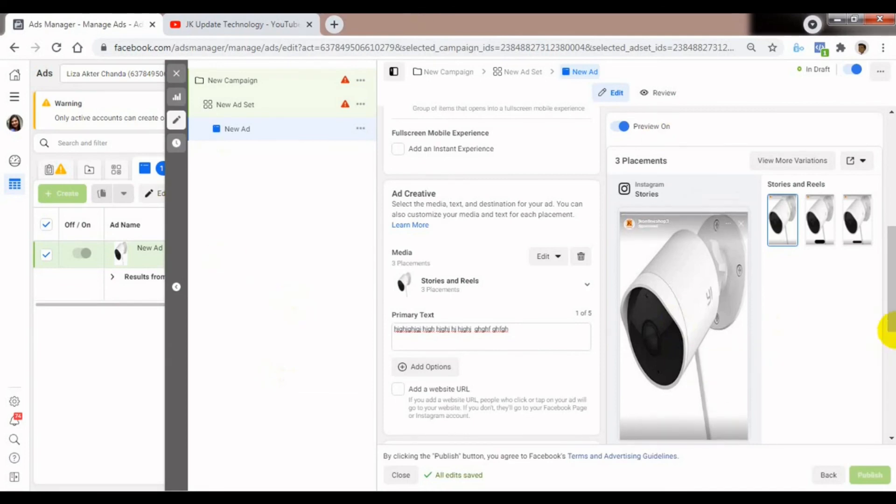
left_click_drag(891, 308, 892, 285)
scroll(430, 254, "down", 2)
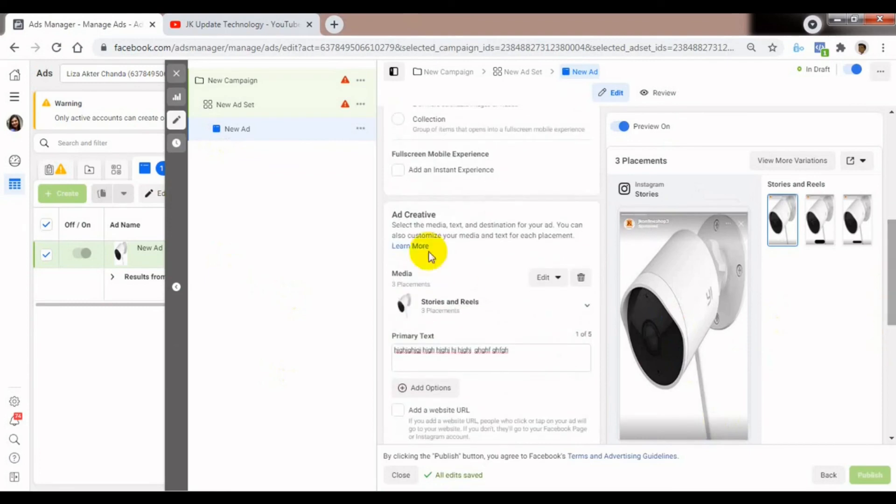
left_click(556, 283)
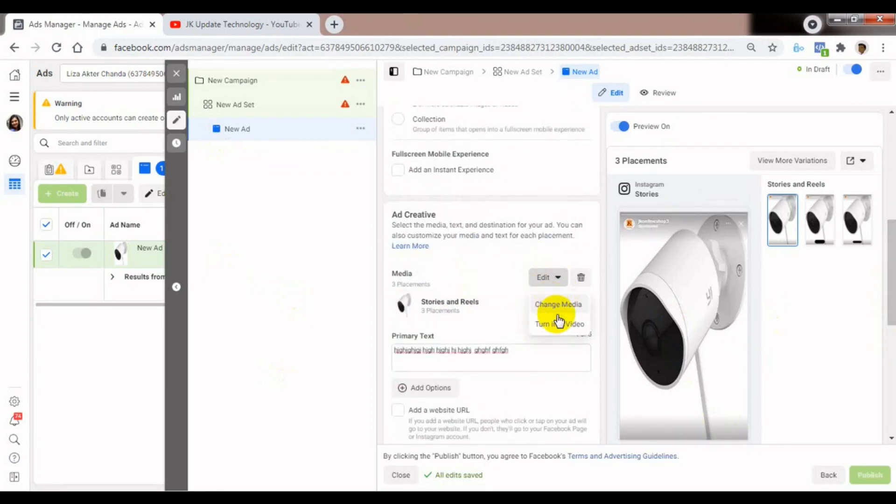
left_click(363, 282)
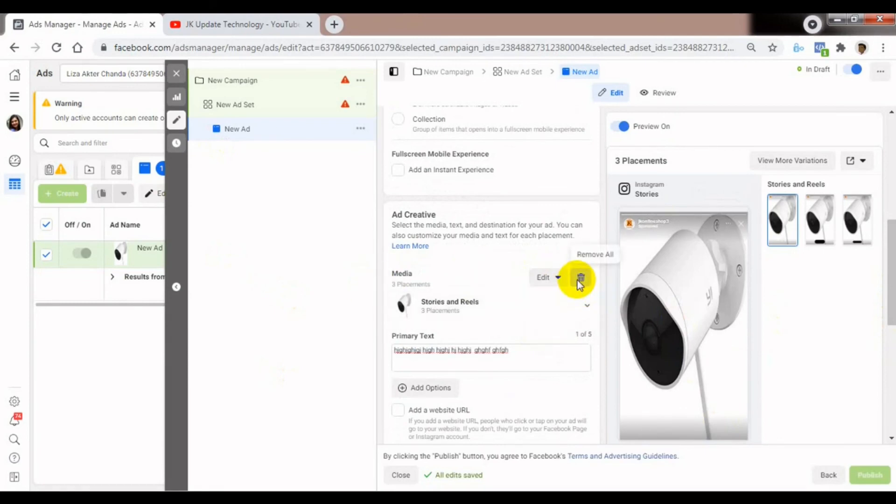
left_click(580, 279)
- Add the 1080 × 1920 account video of the child against a green background as the ad's media, keeping the Original crop
left_click(447, 291)
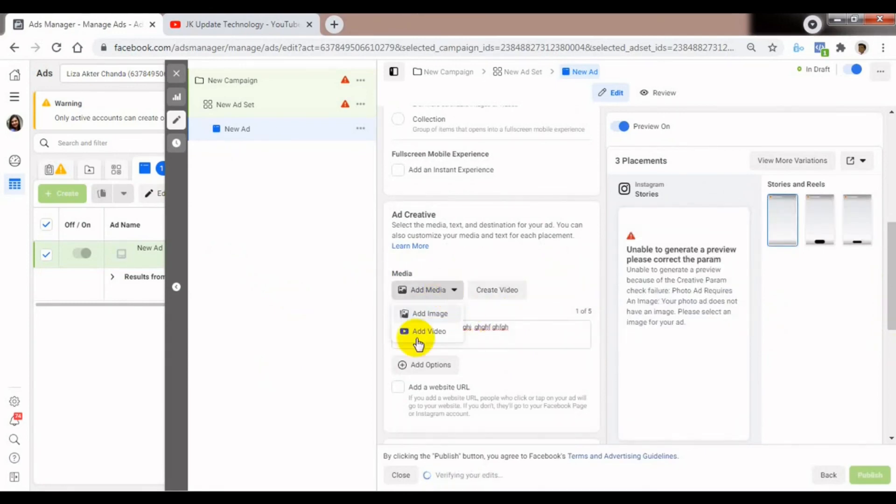
left_click(424, 332)
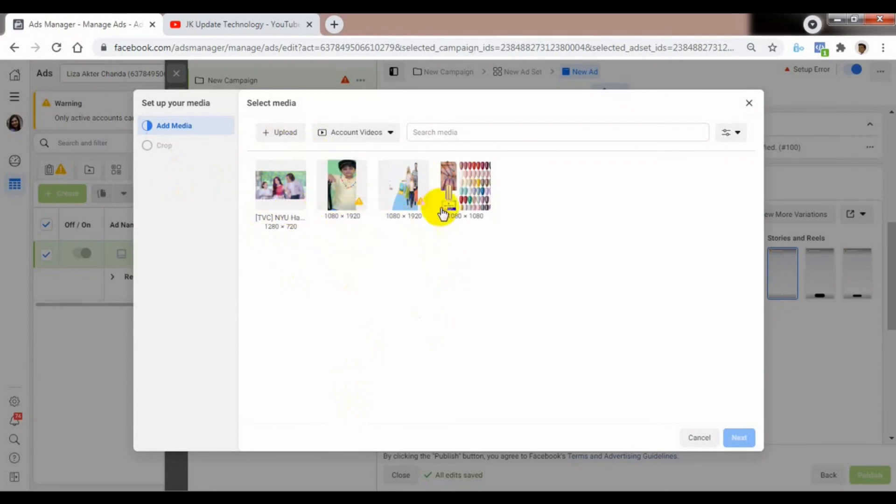
left_click(342, 202)
left_click(740, 439)
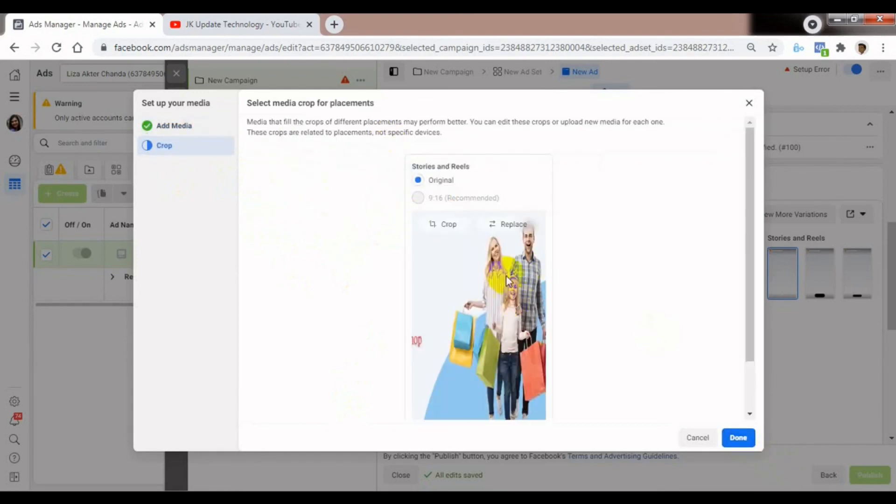
left_click(738, 437)
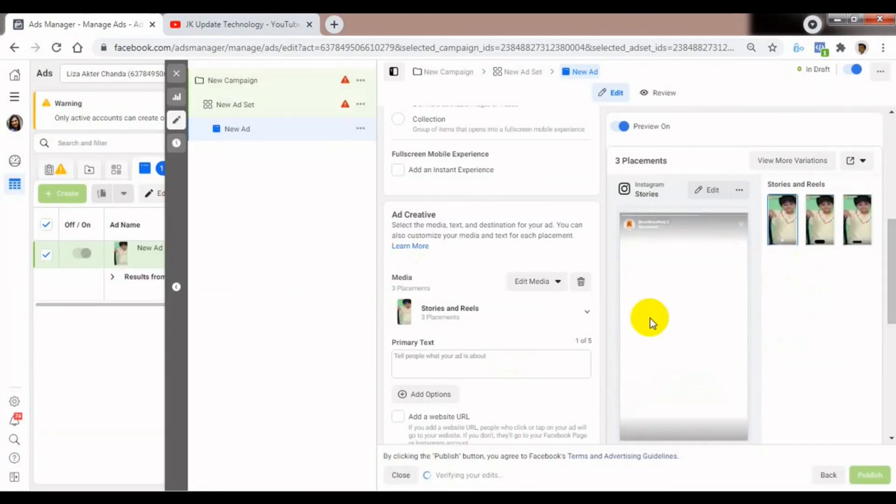
- Check the video's editing options for the three placements without changing them, and preview the ad in Facebook Stories
left_click(525, 282)
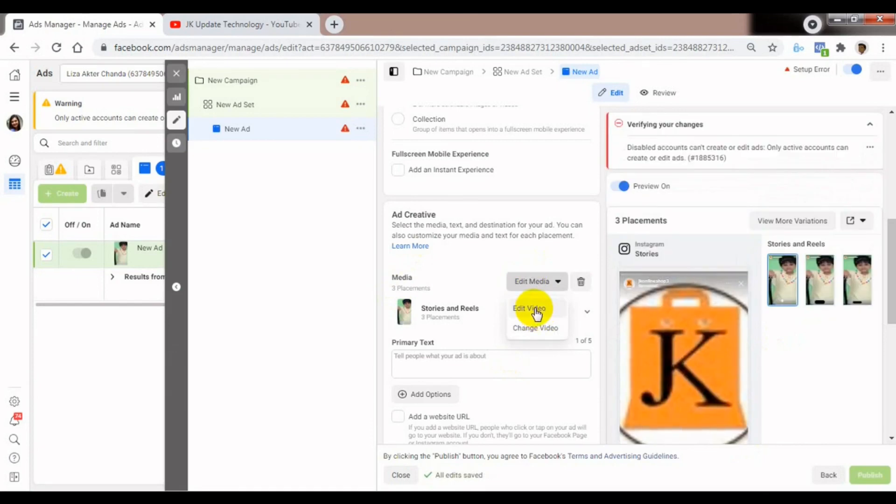
left_click(534, 308)
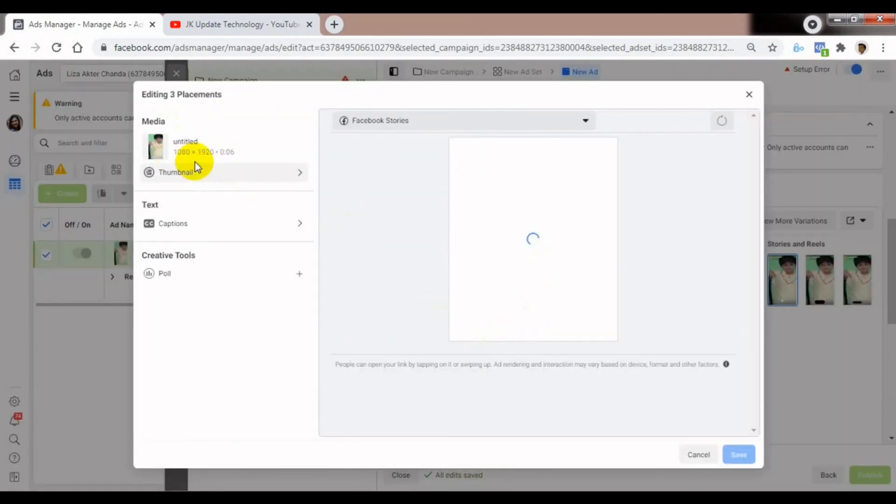
left_click(748, 95)
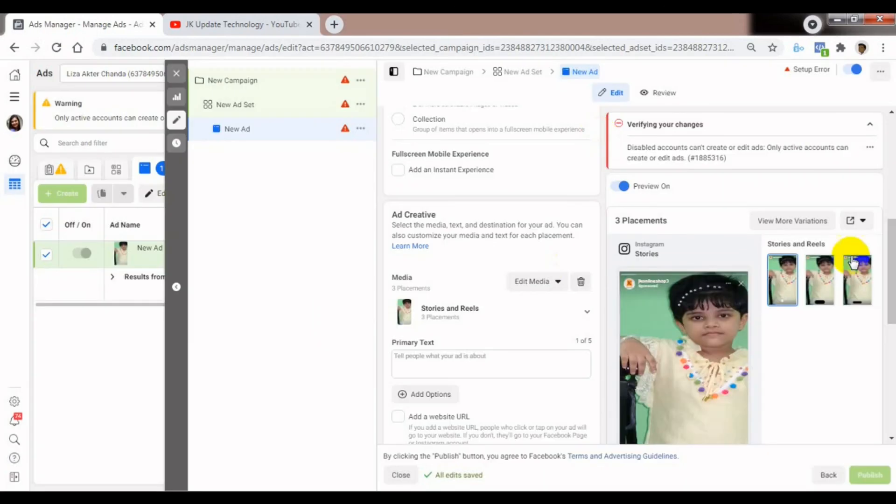
left_click(824, 286)
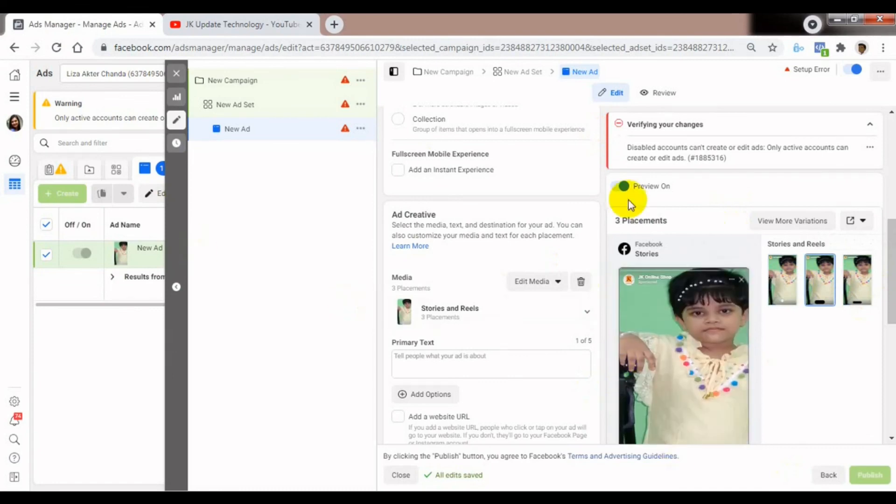
- Enter "hjghjghj" as the video ad's primary text and return to the ad's Format section
left_click(497, 366)
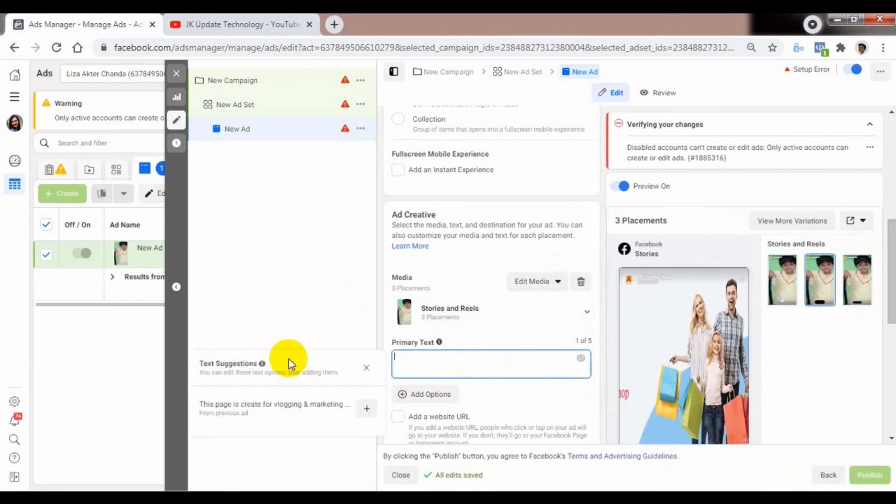
type("hjghjghj")
left_click(294, 298)
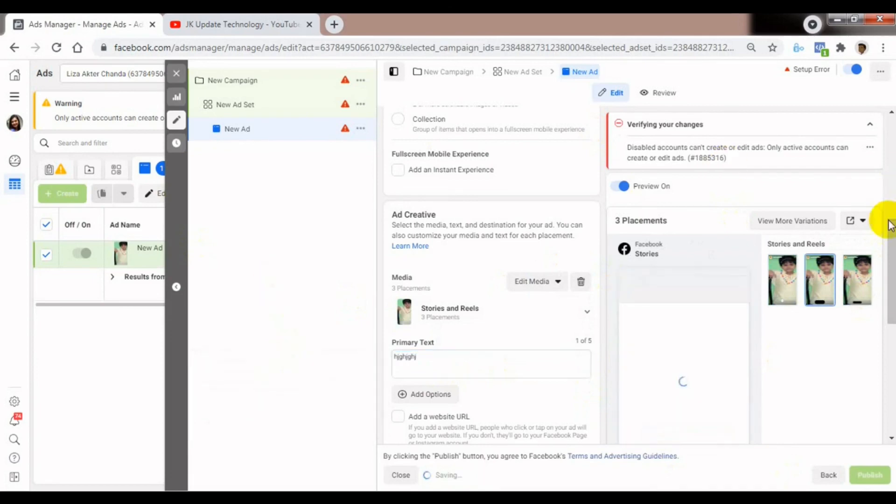
left_click_drag(890, 299, 890, 264)
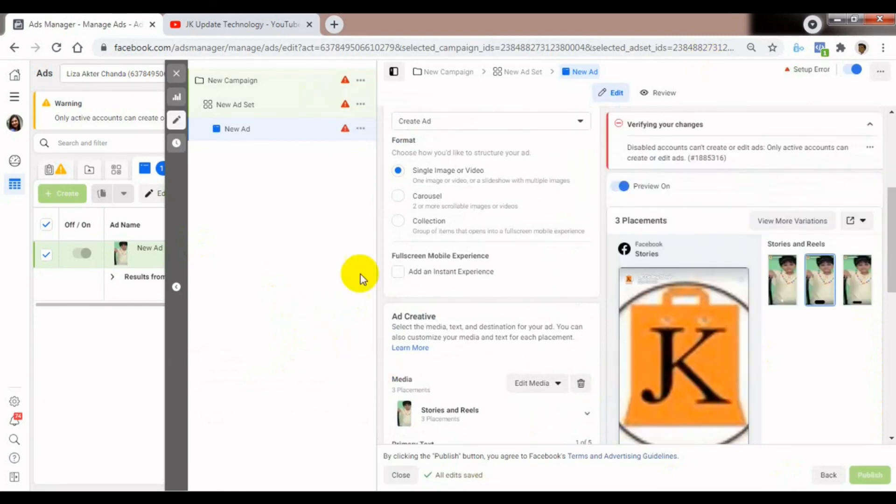